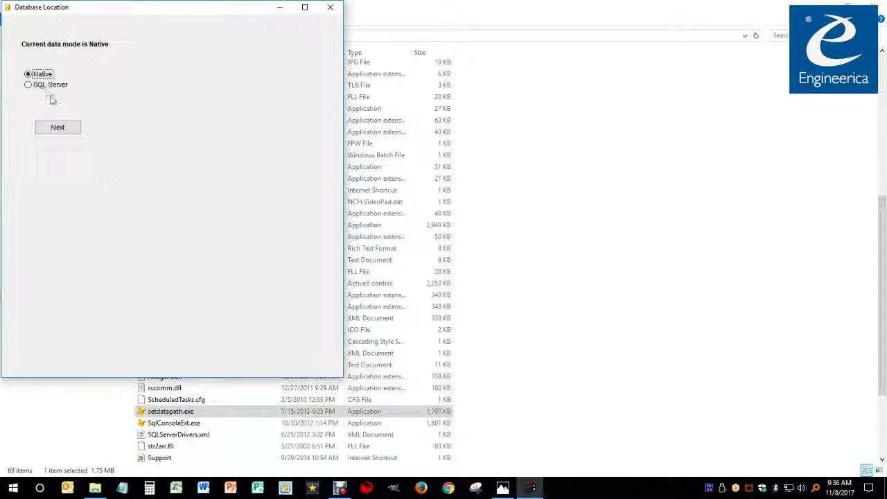
Continue to the data path, select \\Engserver\4all\accushare17\AccuData_2017 and show it in Explorer
left_click(66, 131)
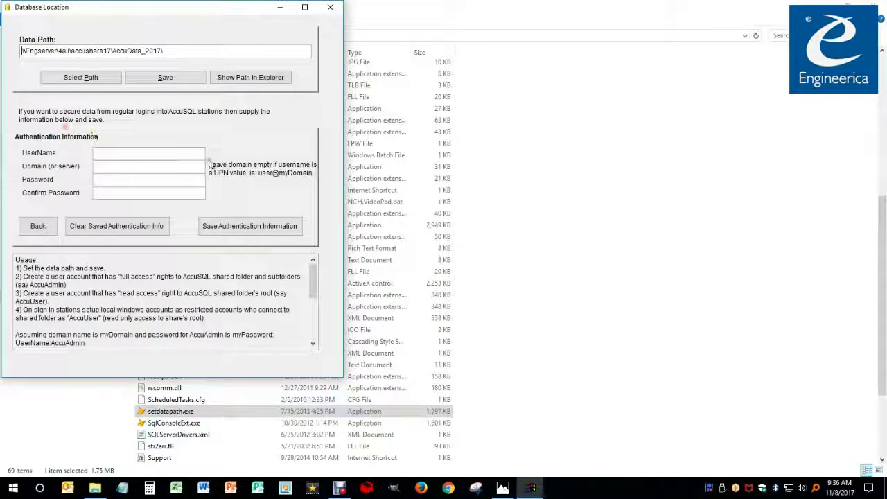
left_click_drag(174, 52, 19, 54)
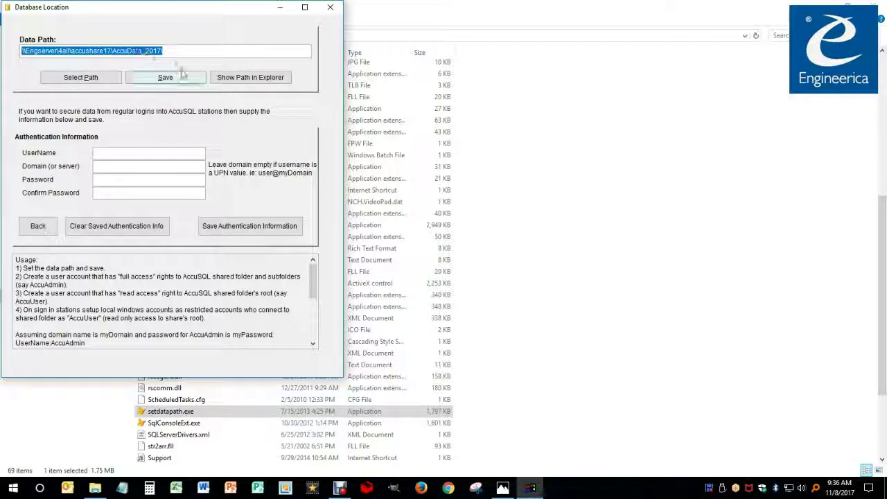
left_click(248, 79)
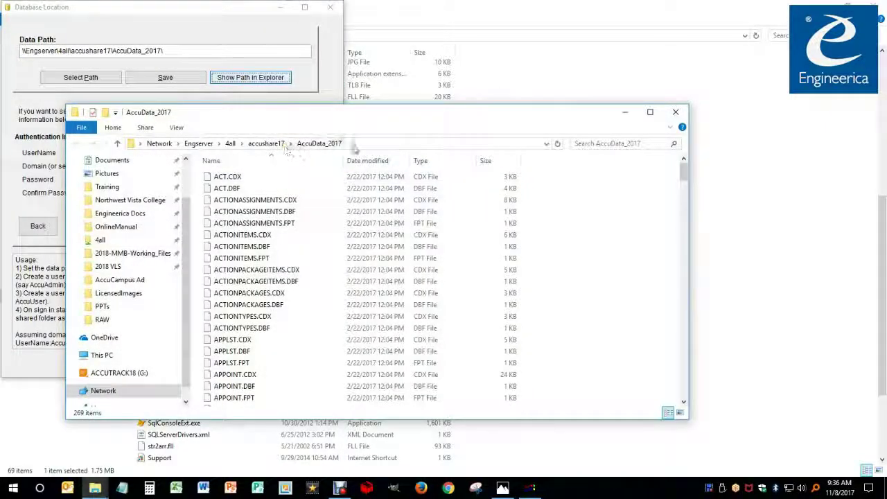
Reveal the AccuData_2017 folder's full network path and close the Database Location dialog
left_click(356, 143)
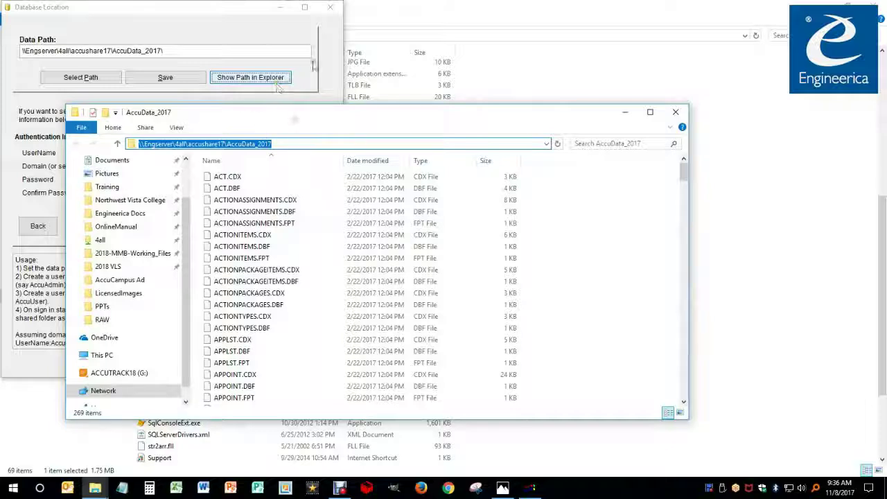
left_click(331, 15)
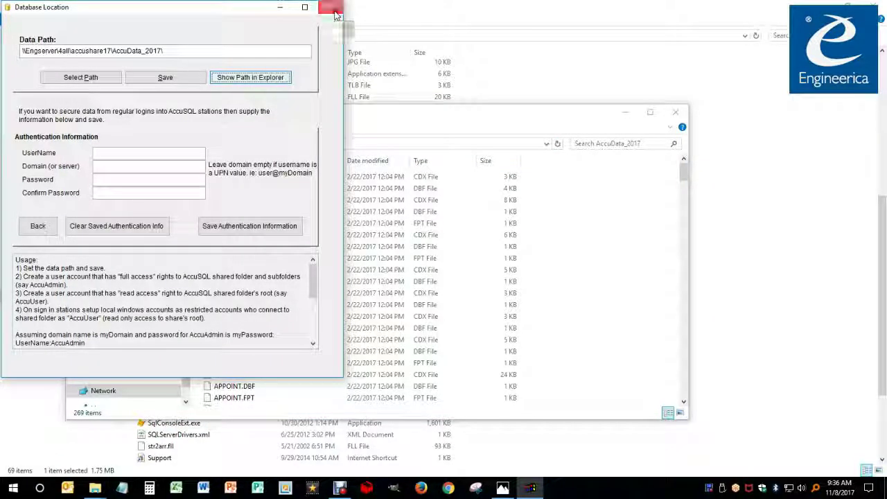
left_click(333, 12)
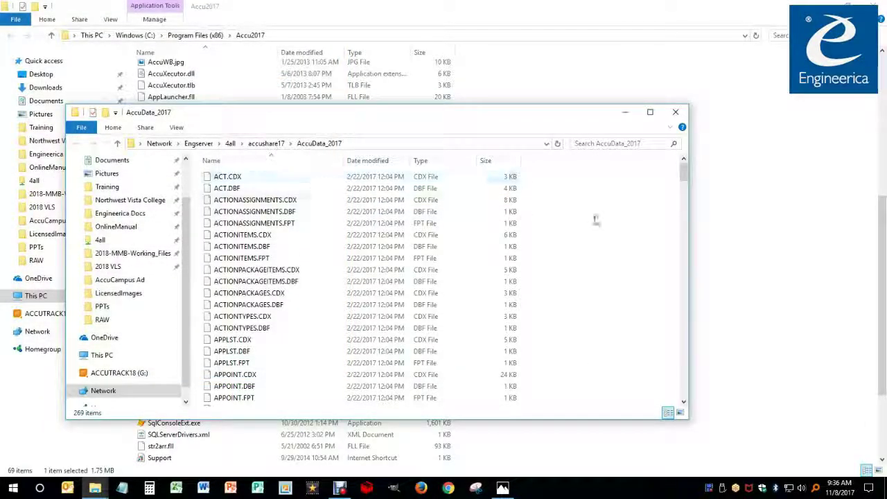
mouse_move(684, 173)
left_mouse_down()
mouse_move(681, 193)
mouse_move(683, 181)
left_mouse_up()
Open AccuData_2017's dataversion.inf in Notepad, confirm version 17.0.0, then close it
left_click(270, 193)
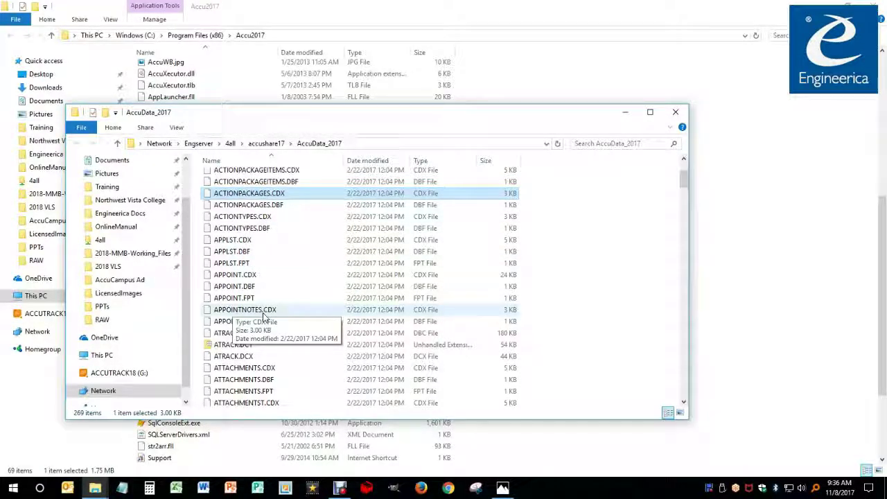
key("d")
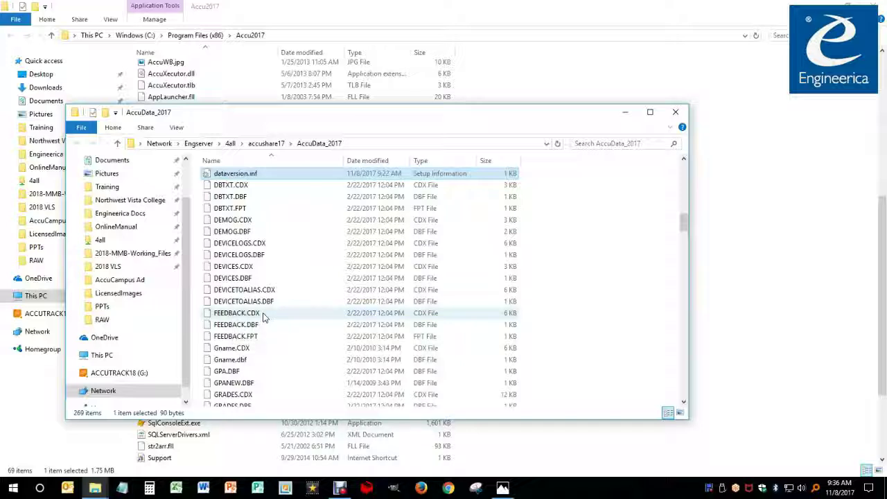
double_click(234, 174)
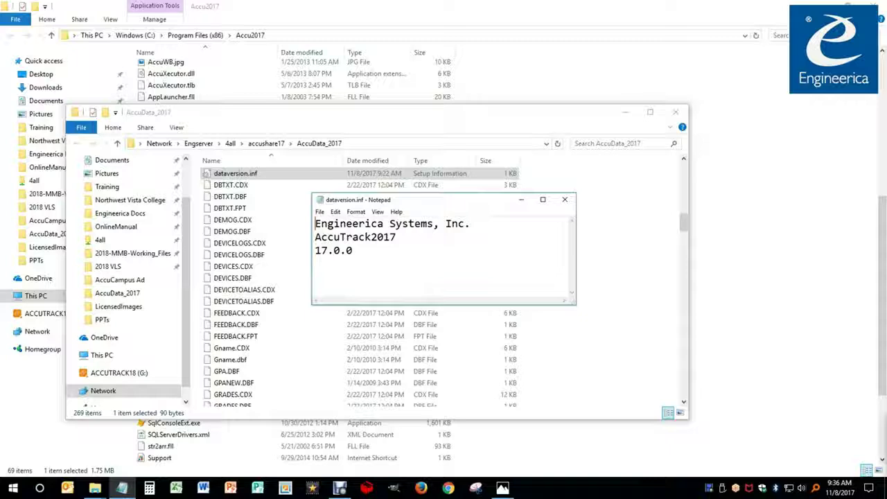
left_click(565, 199)
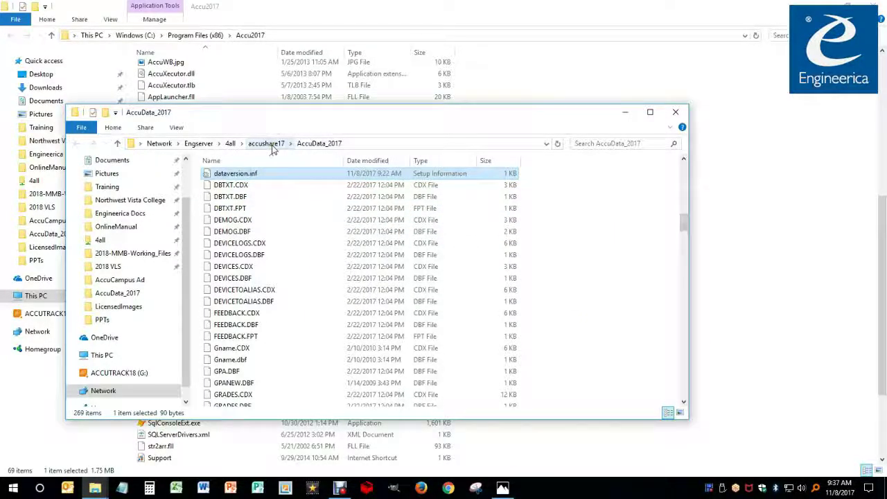
Go up to accushare17, check AccuData_2017's full network path, and return to accushare17
left_click(268, 143)
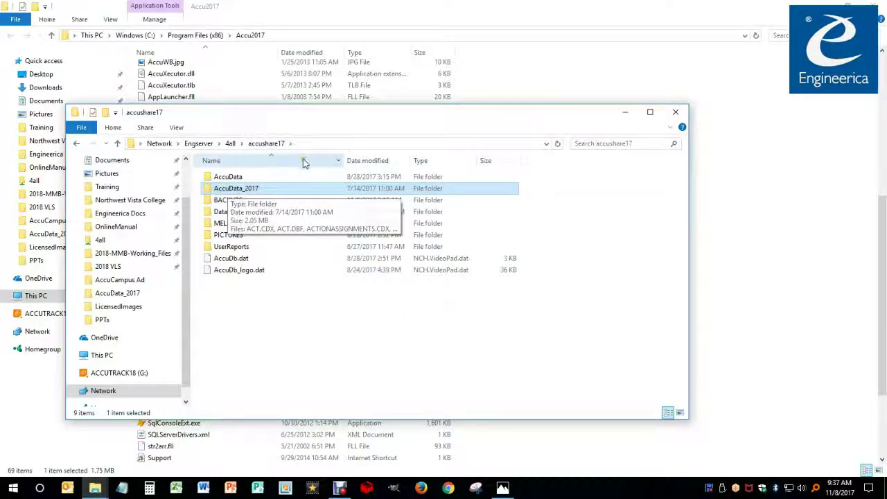
double_click(233, 190)
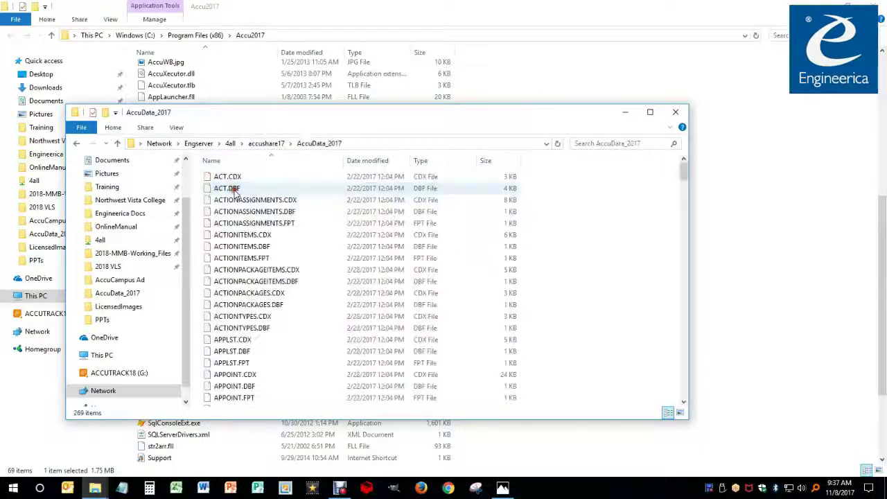
left_click(357, 144)
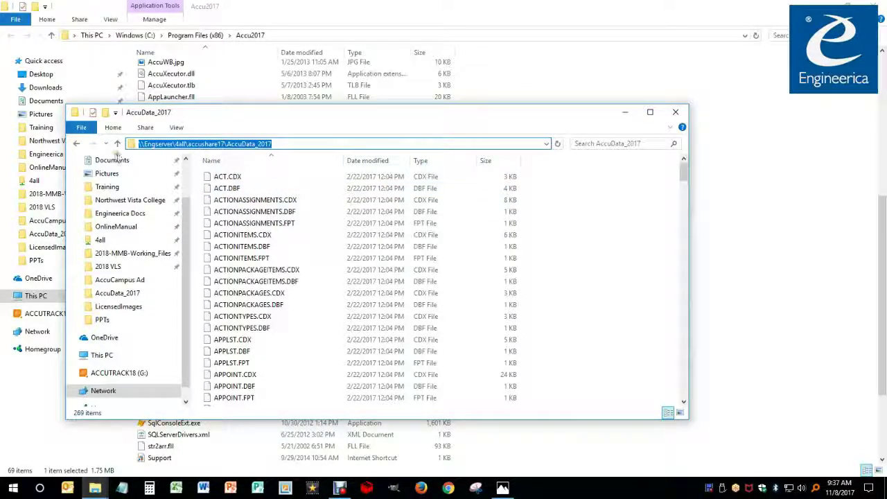
left_click(117, 144)
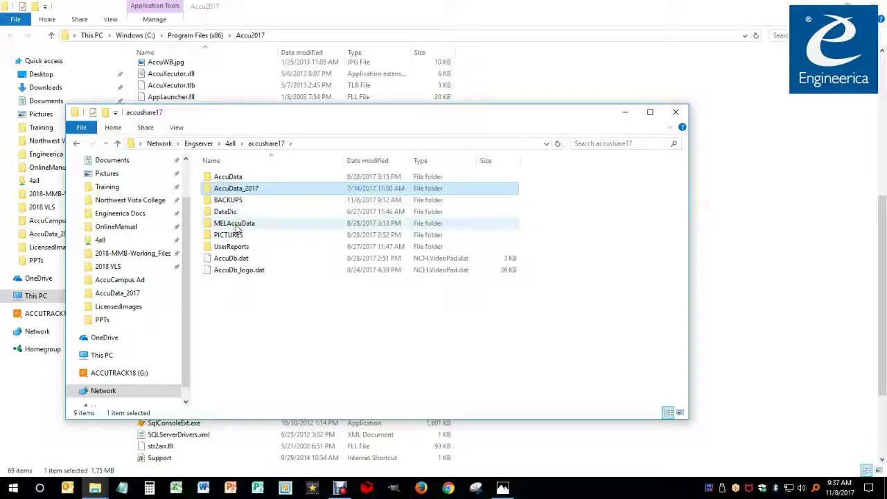
Confirm DataDic's dataversion.inf reads AccuSQL2017 17.0.0, then return to accushare17 and move the window right
left_click_drag(230, 212, 223, 216)
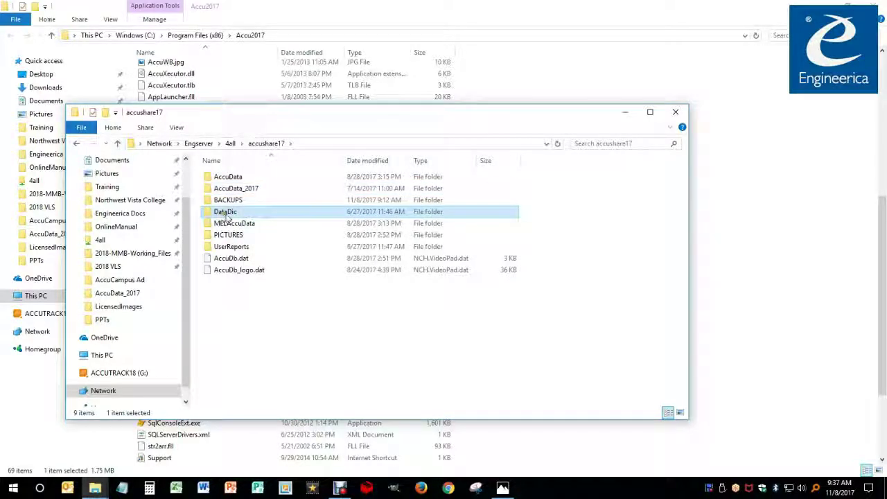
double_click(225, 213)
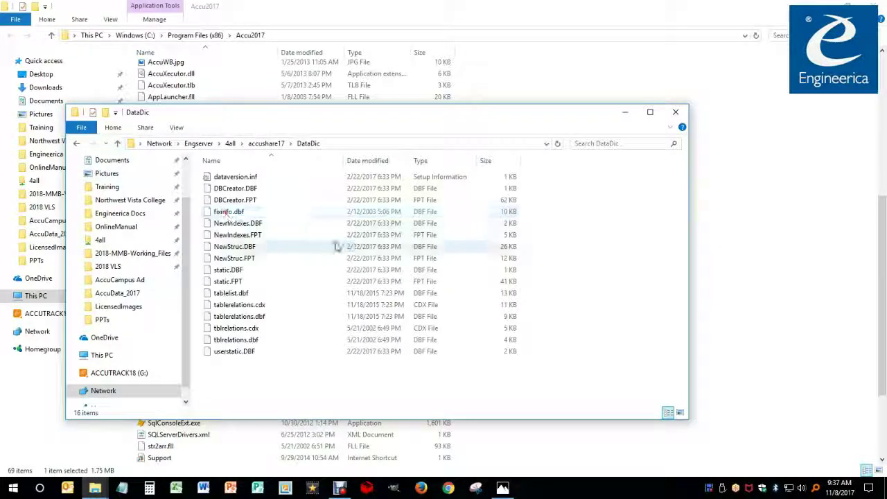
double_click(235, 177)
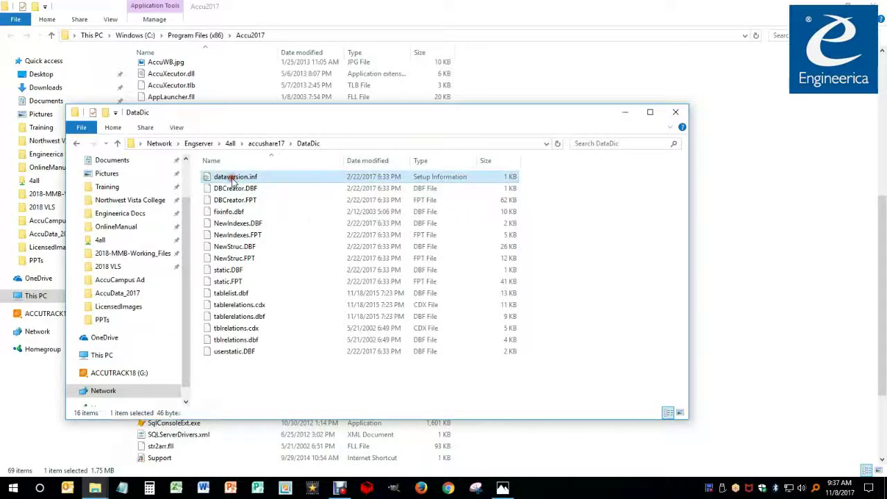
left_click_drag(359, 291, 309, 288)
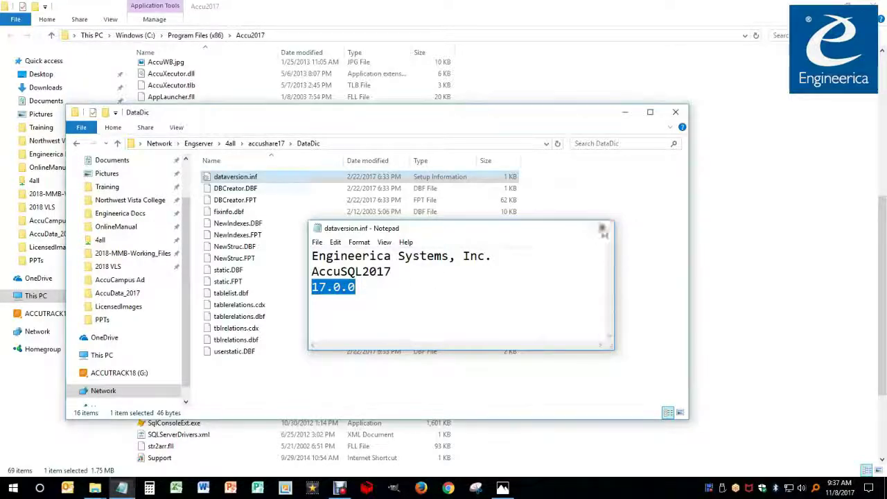
left_click(601, 229)
left_click(268, 144)
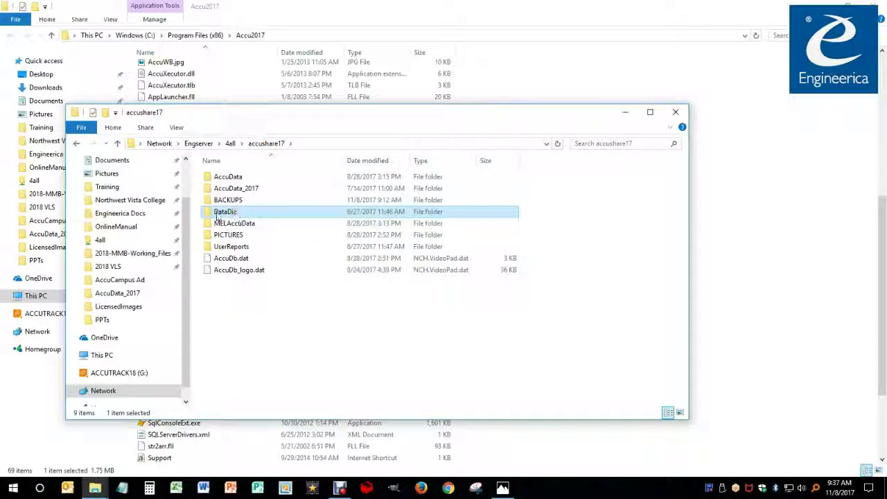
left_click_drag(437, 118, 608, 136)
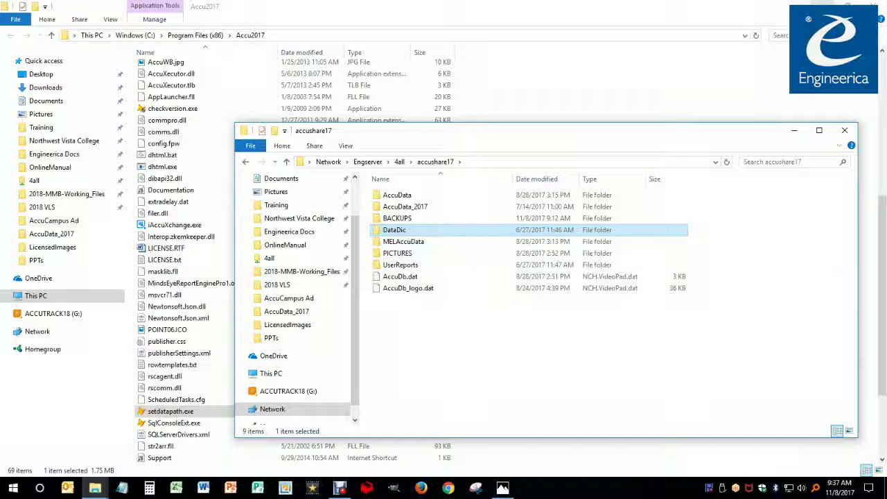
Launch AccuTrack 2017 from the desktop shortcut and sign in with the ID and password
left_click(870, 6)
double_click(69, 30)
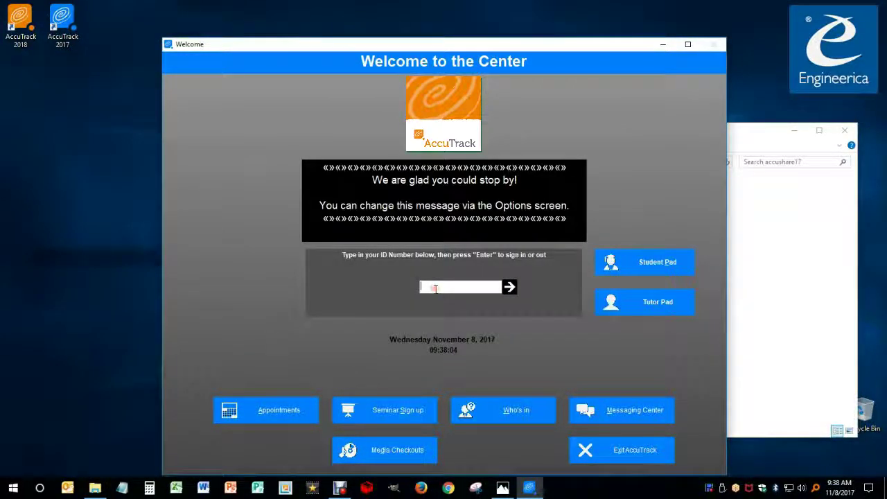
key("Return")
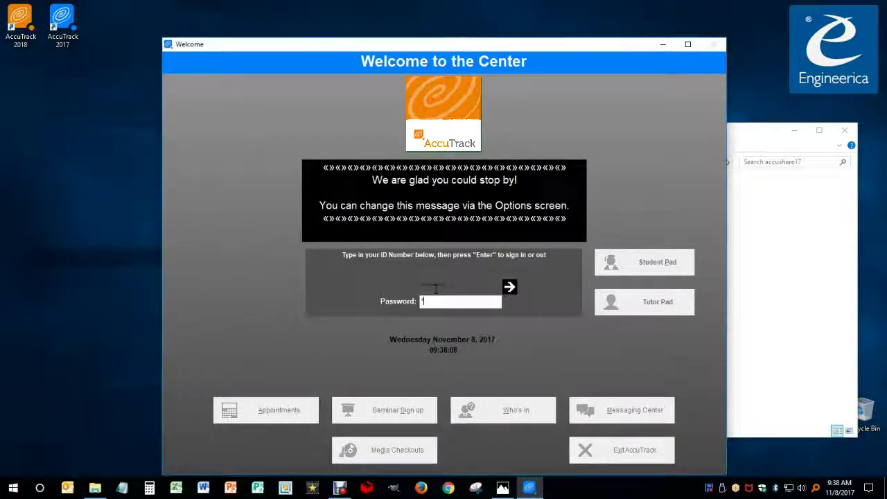
key("Return")
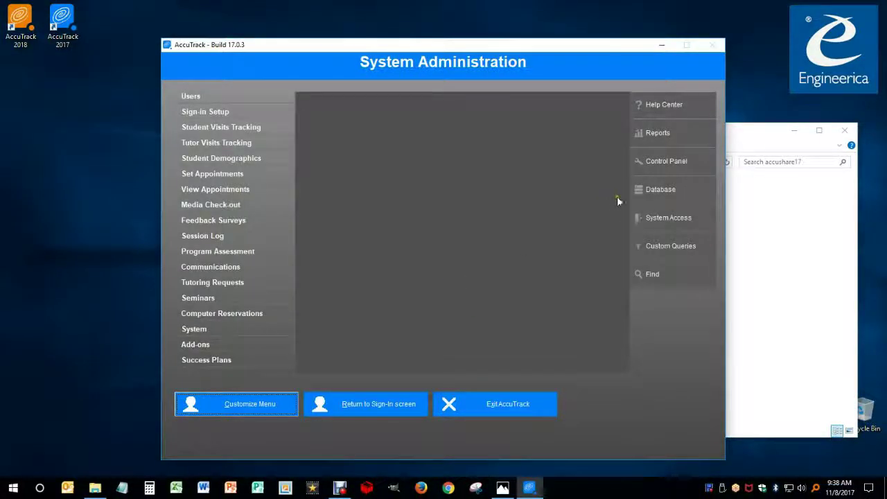
Open System Administration's Remotely Shutdown Stations screen and review the online stations listed
left_click(200, 331)
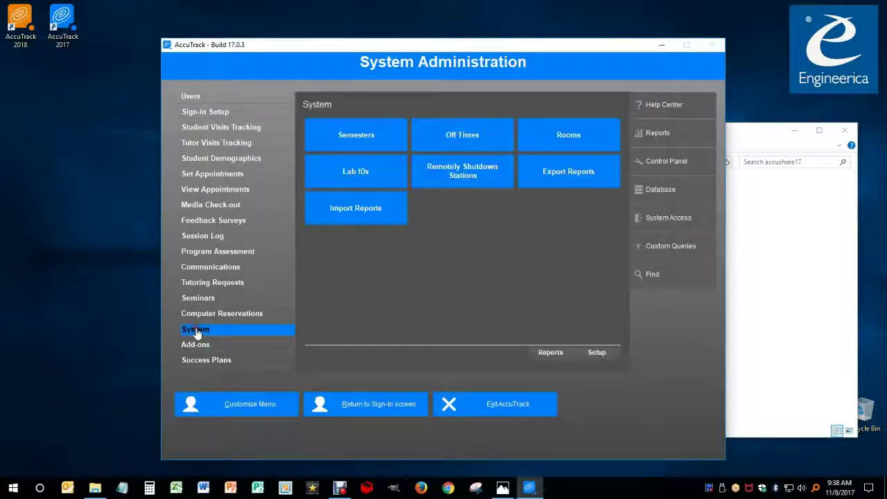
left_click(469, 180)
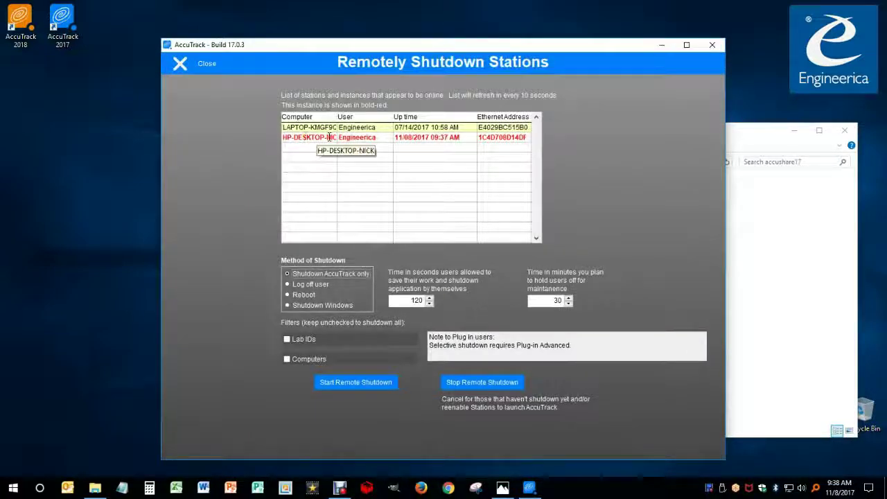
left_click(367, 127)
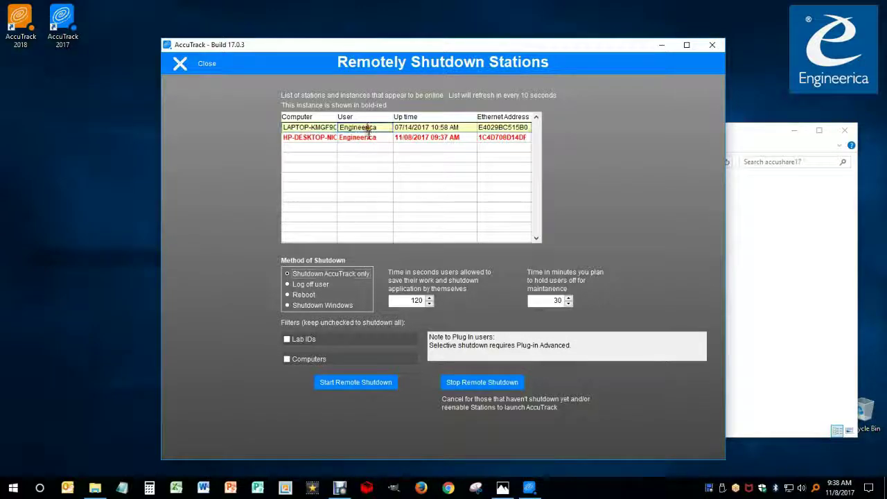
left_click(326, 138)
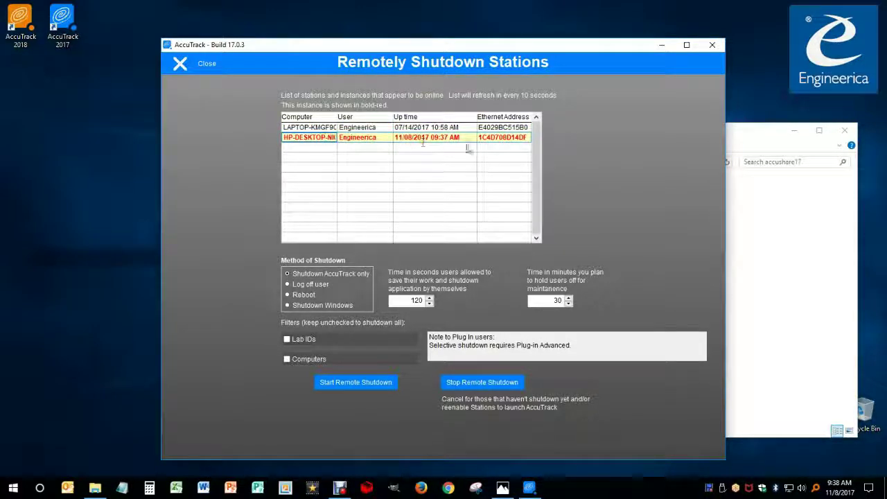
left_click(313, 128)
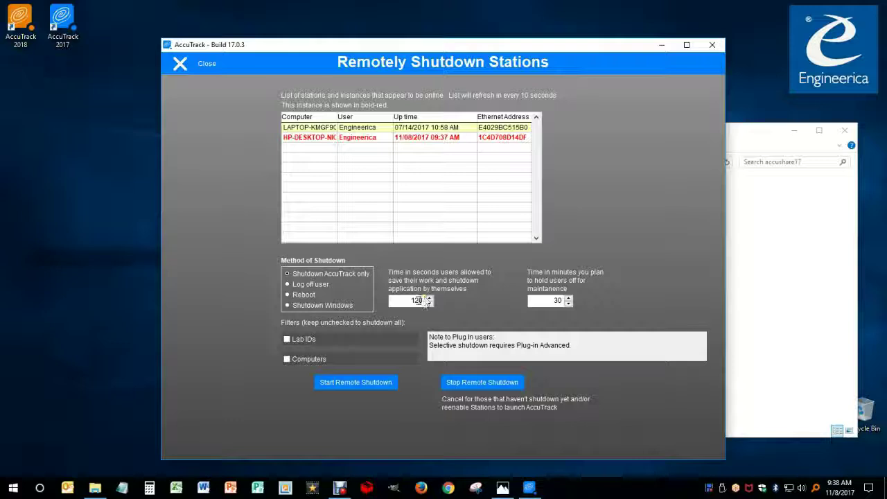
Start a remote shutdown with 120 seconds' warning and a 15-minute hold, then reload the page
double_click(558, 300)
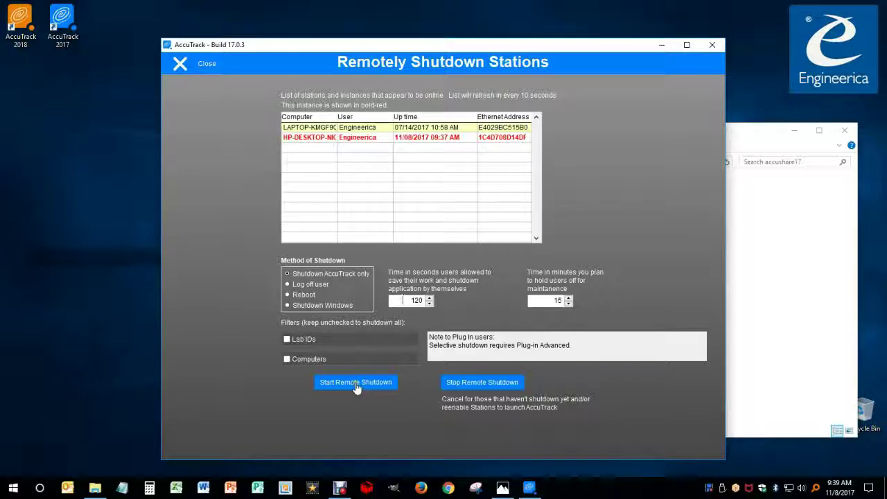
left_click(355, 385)
left_click(461, 280)
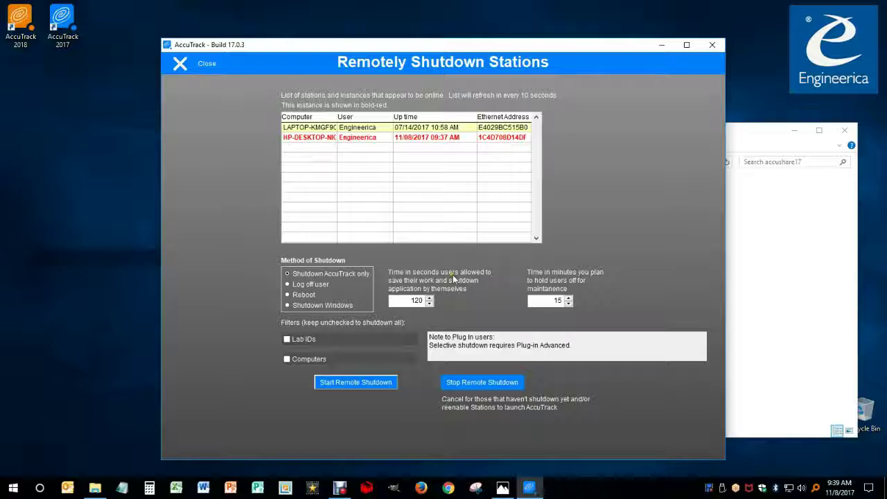
left_click(190, 66)
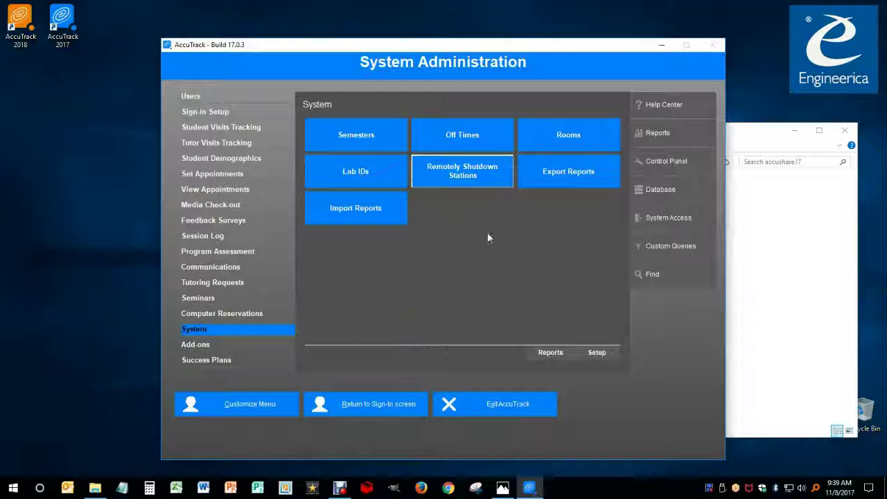
left_click(474, 180)
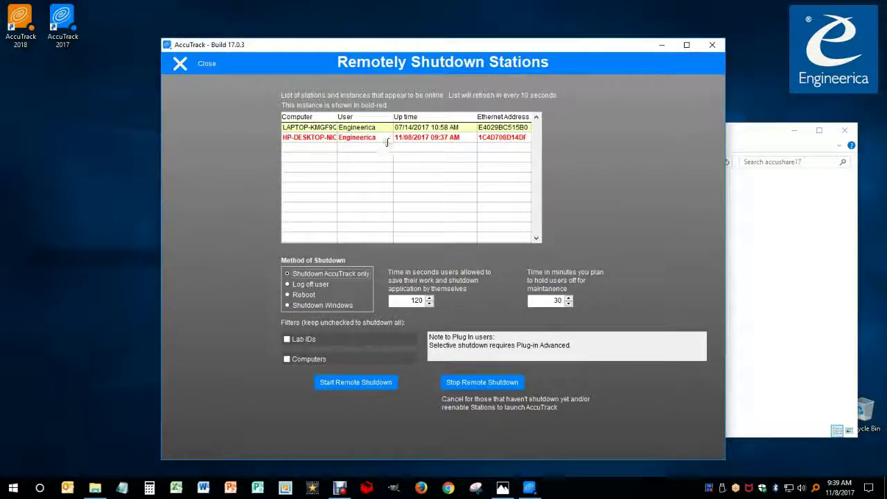
Close the shutdown page and open the AccuTrack 2018 shortcut's install folder, Accu2018
left_click(179, 63)
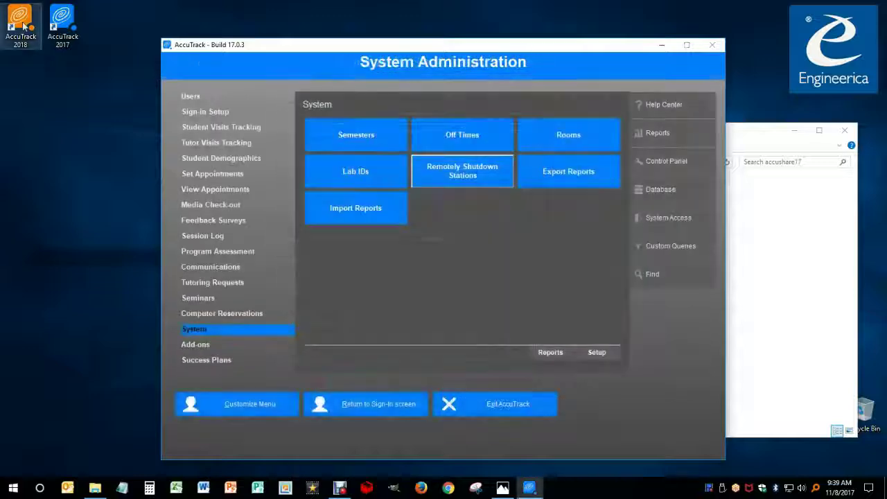
right_click(24, 26)
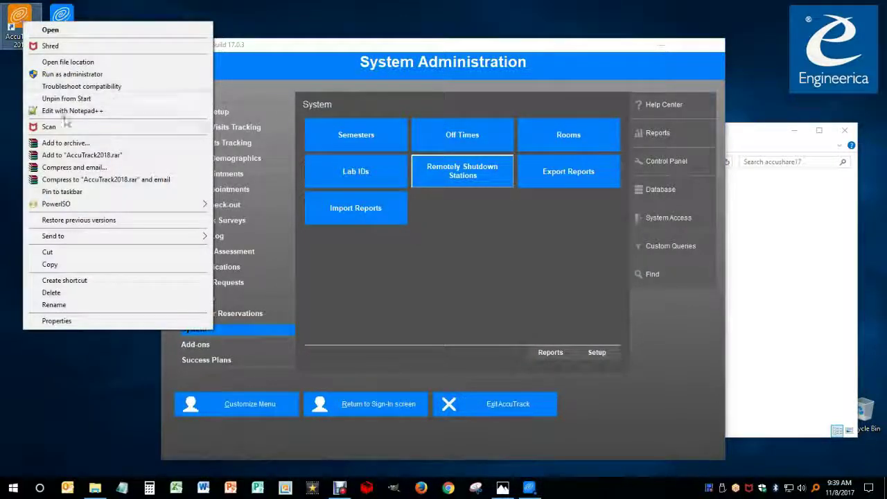
left_click(73, 63)
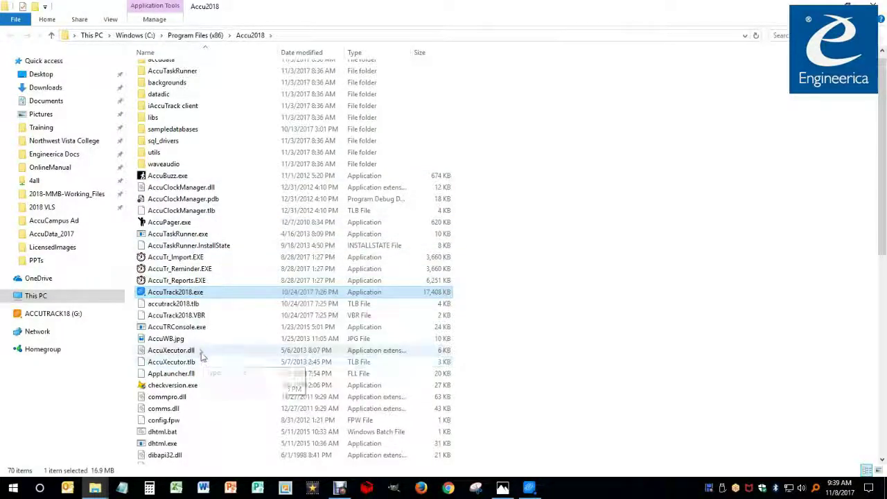
scroll(200, 357, "down", 4)
scroll(202, 311, "up", 4)
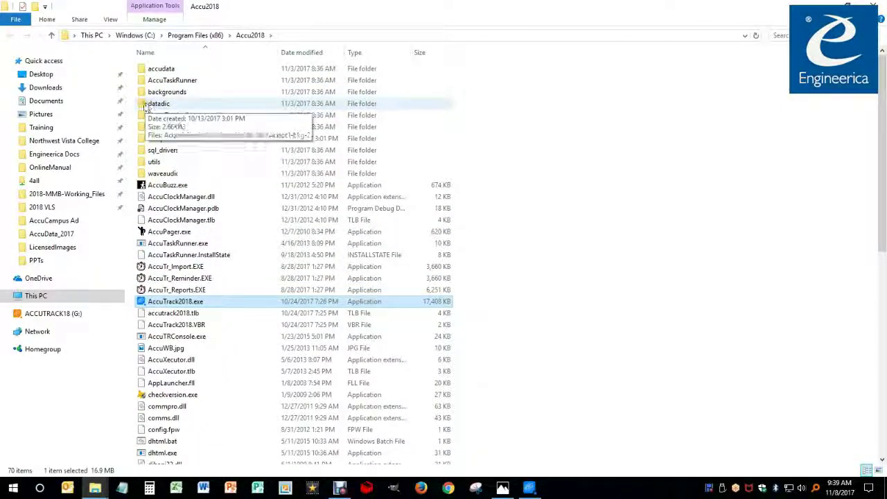
Confirm Accu2018's datadic dataversion.inf reads 18.0.0, then return to the Accu2018 folder
double_click(145, 105)
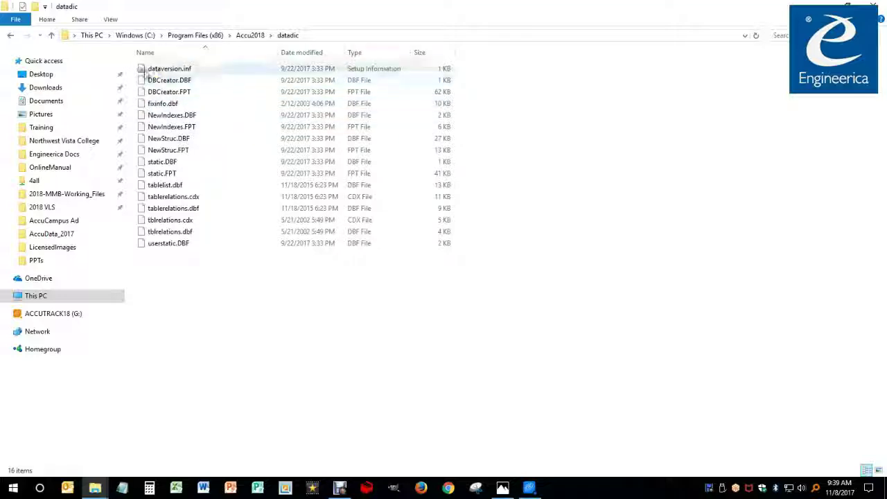
left_click(154, 72)
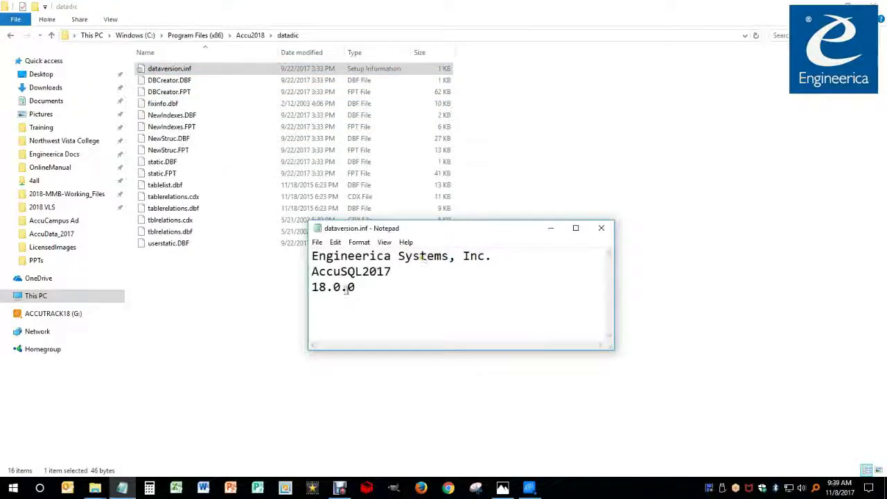
left_click_drag(355, 288, 310, 288)
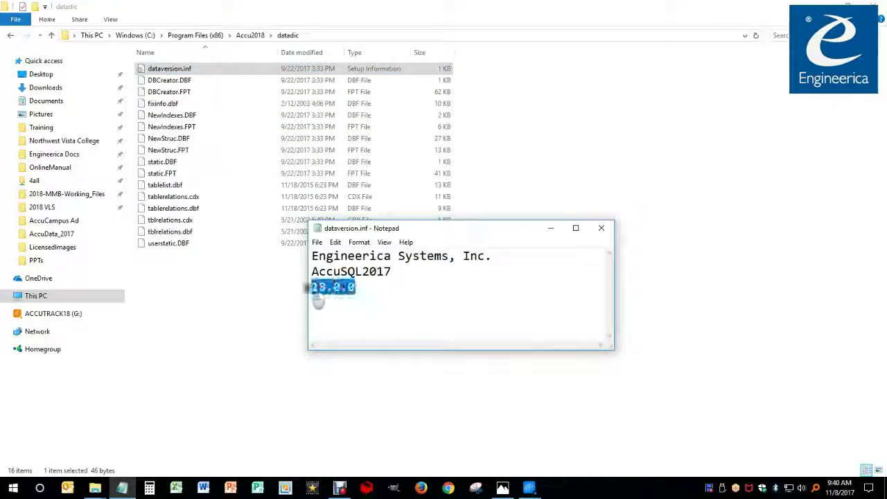
left_click(600, 228)
left_click(52, 35)
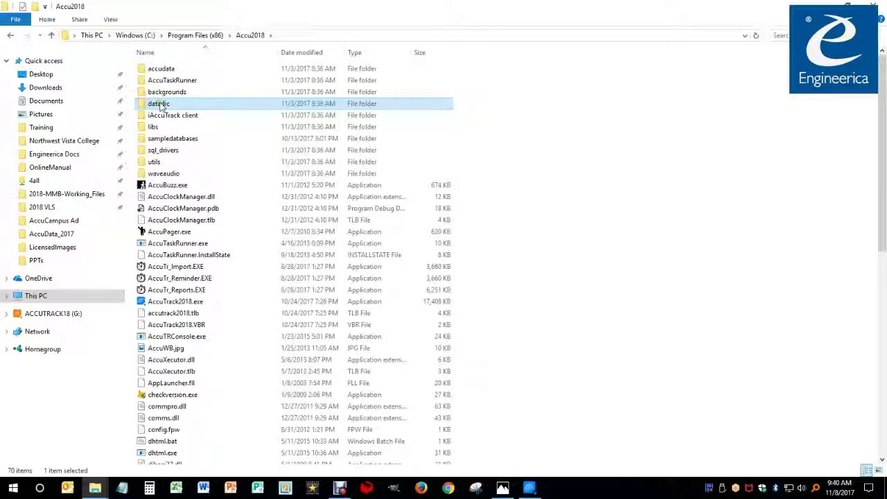
Copy Accu2018's datadic folder into accushare17, replacing its 16 same-named DataDic files
right_click(145, 108)
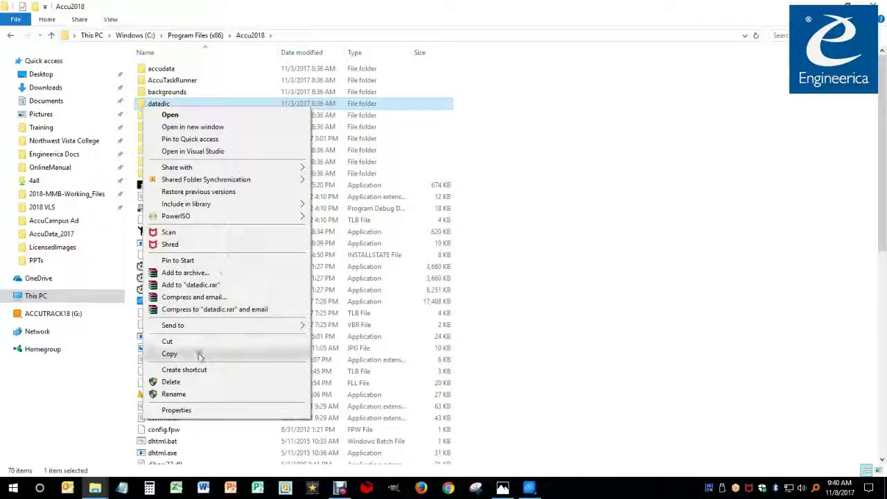
left_click(201, 353)
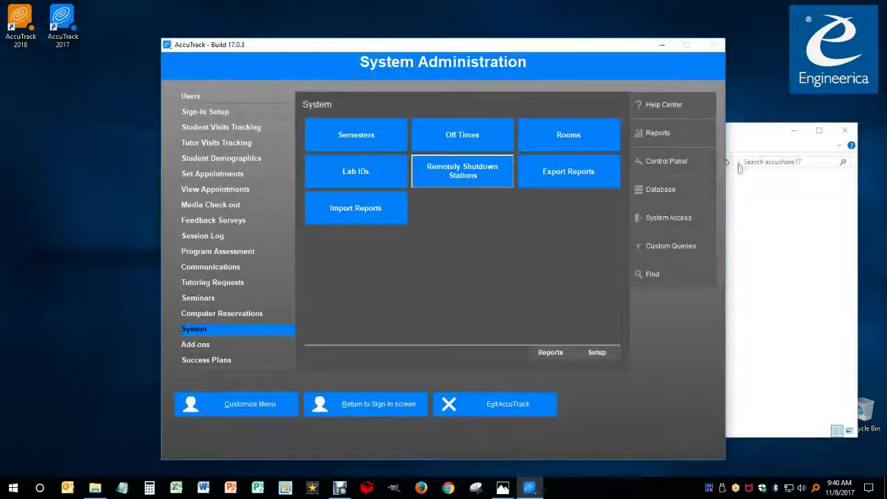
left_click(743, 147)
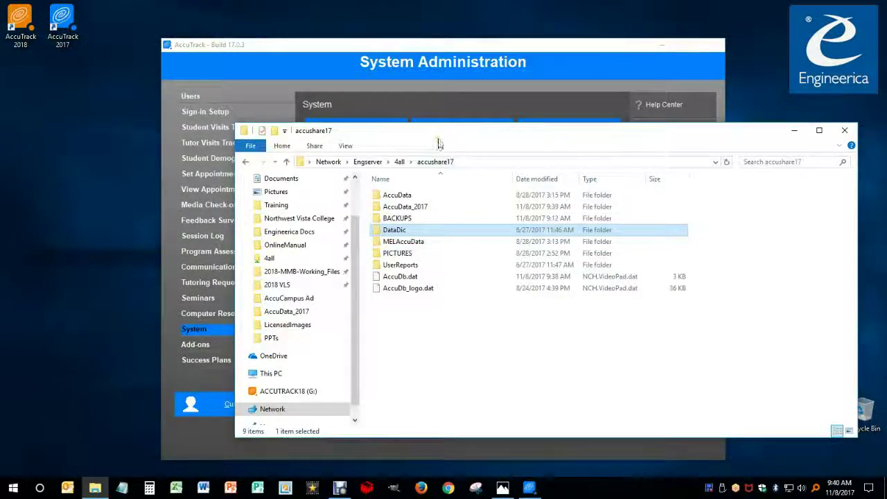
left_click_drag(392, 137, 359, 158)
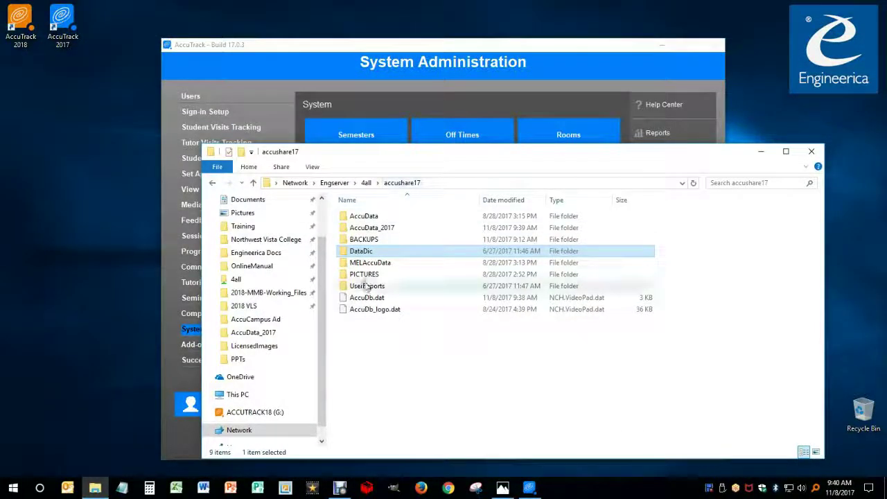
right_click(366, 351)
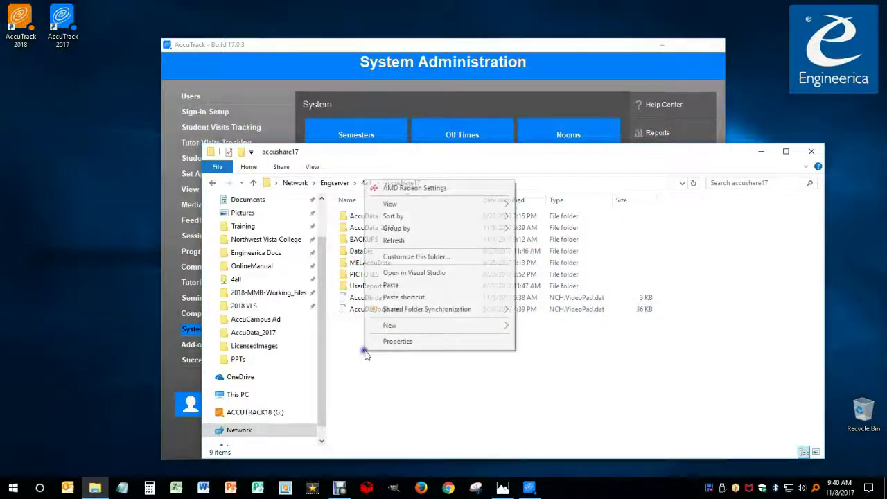
left_click(400, 290)
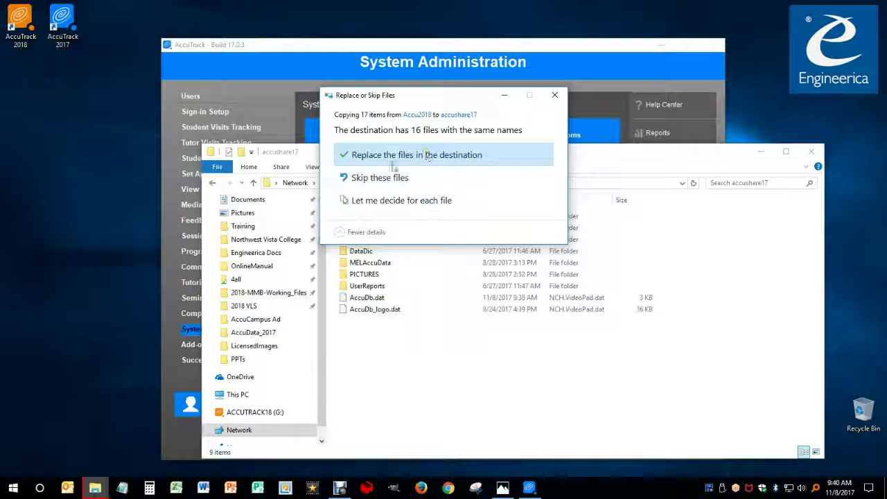
left_click(401, 161)
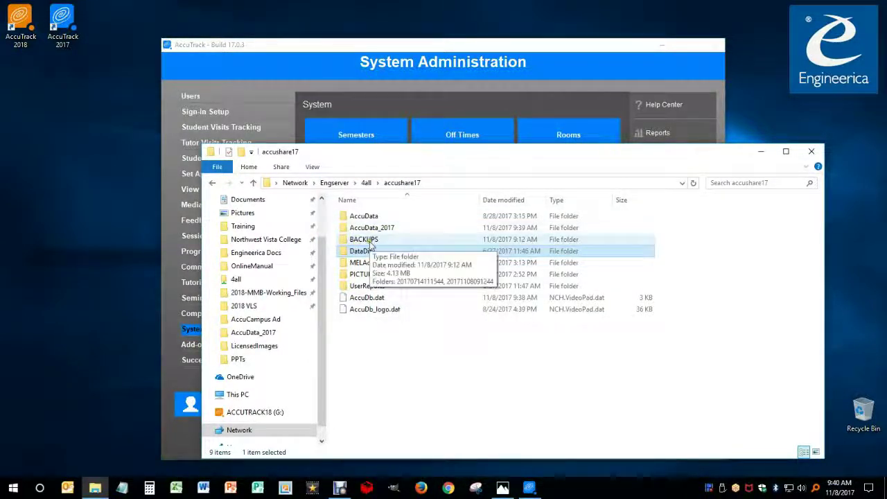
left_click(370, 229)
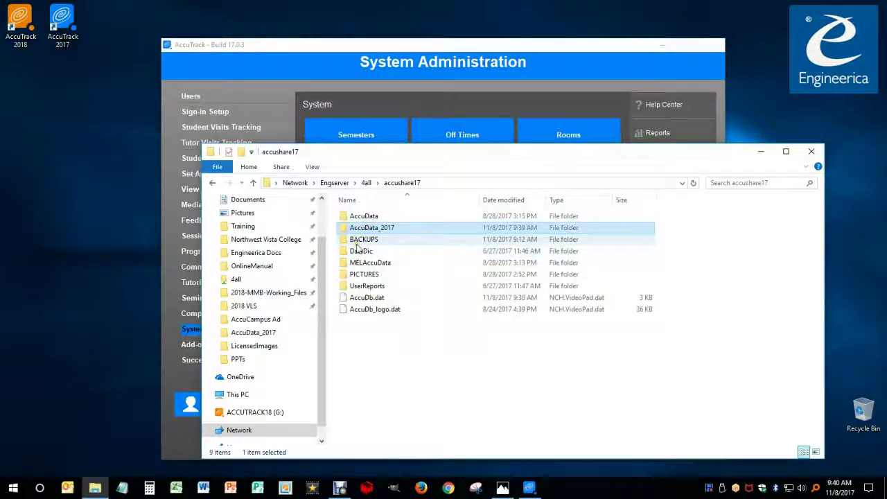
left_click(430, 332)
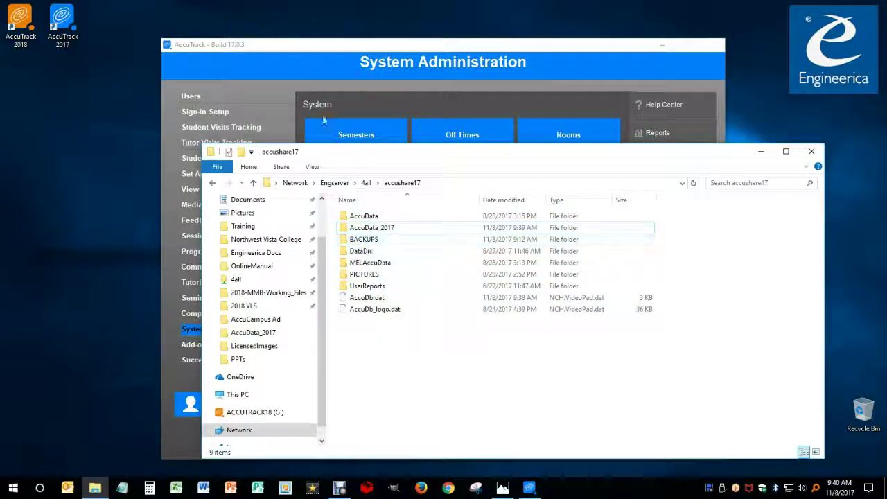
Exit AccuTrack 2017, confirming with Yes, and bring up the AccuTrack 2018 shortcut's options
left_click(360, 77)
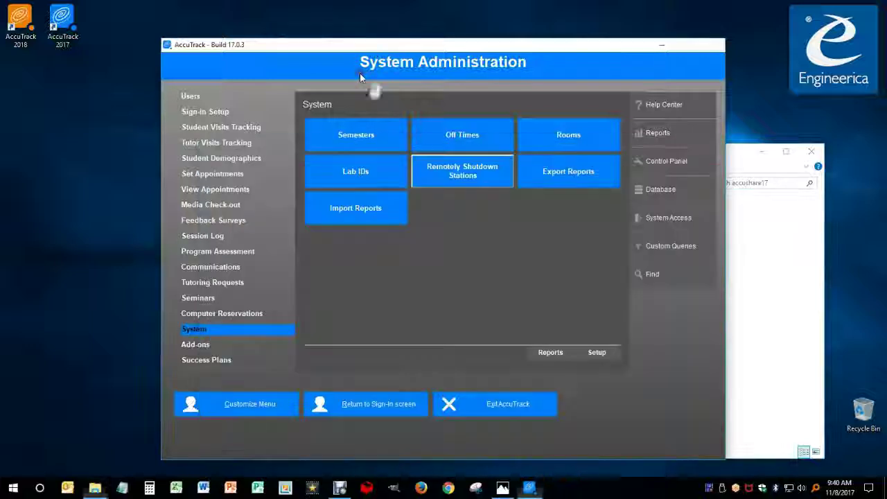
left_click(490, 410)
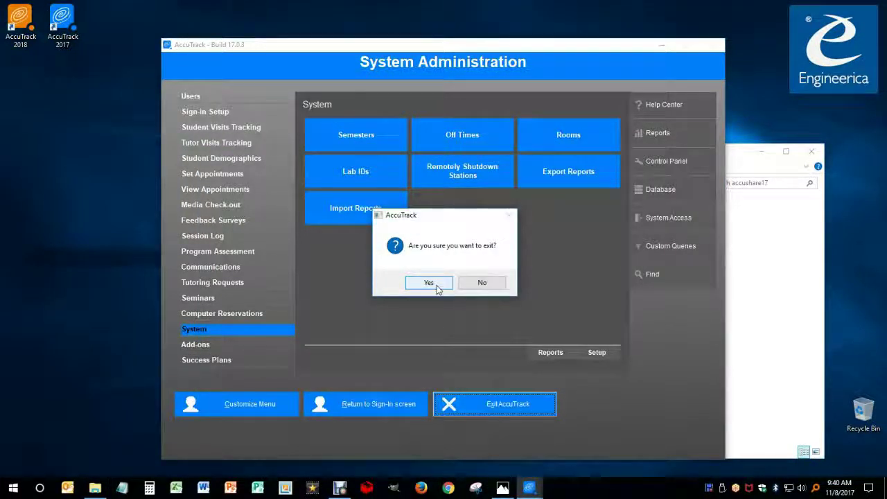
left_click(436, 285)
right_click(22, 23)
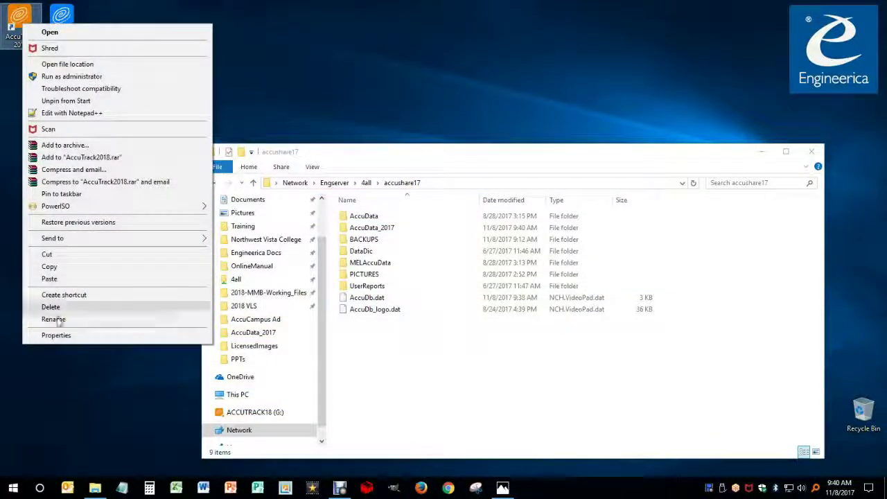
Run setdatapath.exe from the AccuTrack 2018 folder and continue past the Native data mode page
left_click(76, 64)
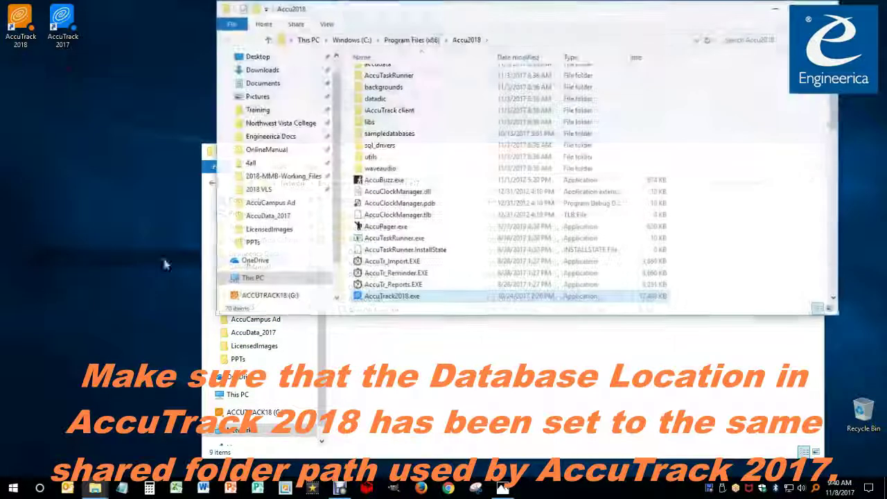
scroll(415, 256, "down", 6)
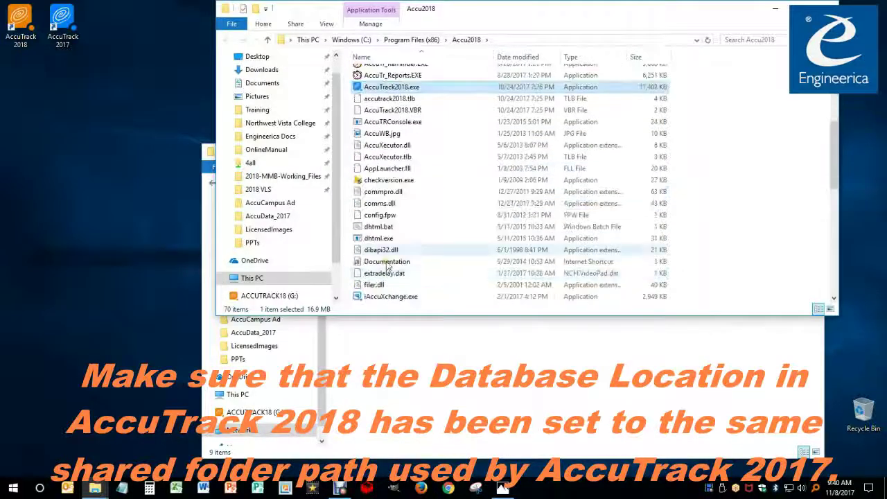
scroll(388, 266, "down", 12)
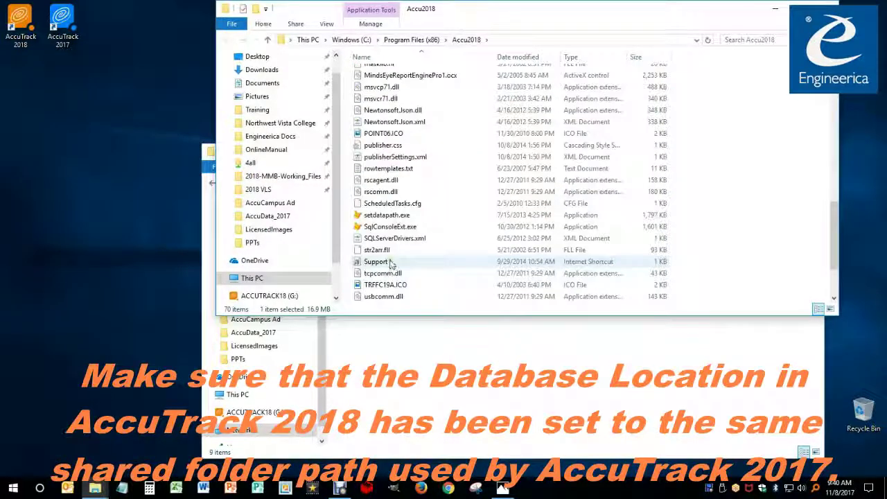
double_click(405, 217)
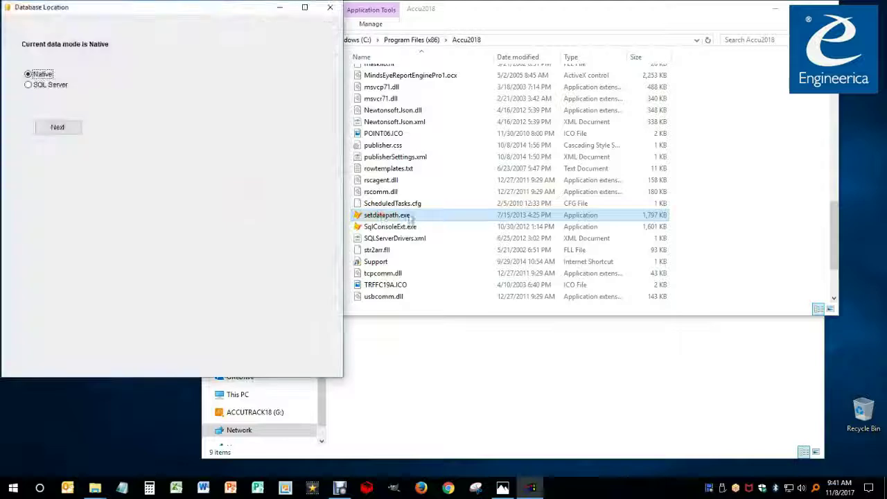
left_click(63, 129)
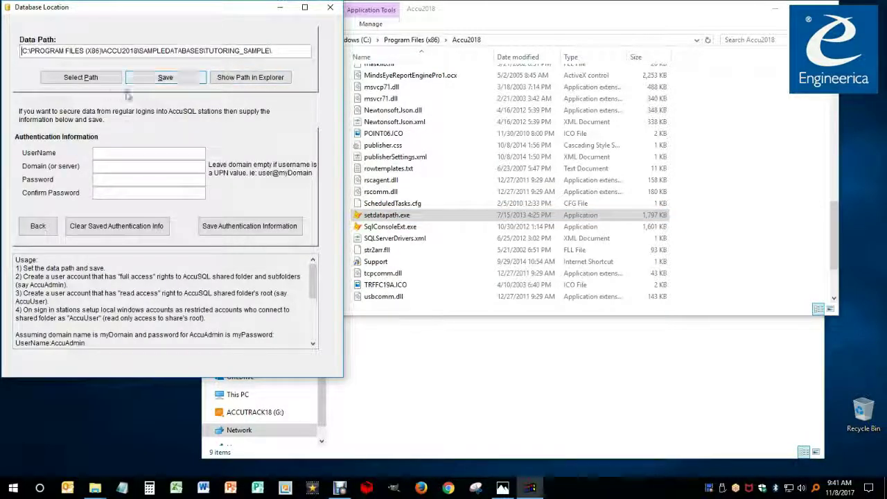
Copy the AccuData_2017 folder's full network path from File Explorer's address bar
left_click(471, 388)
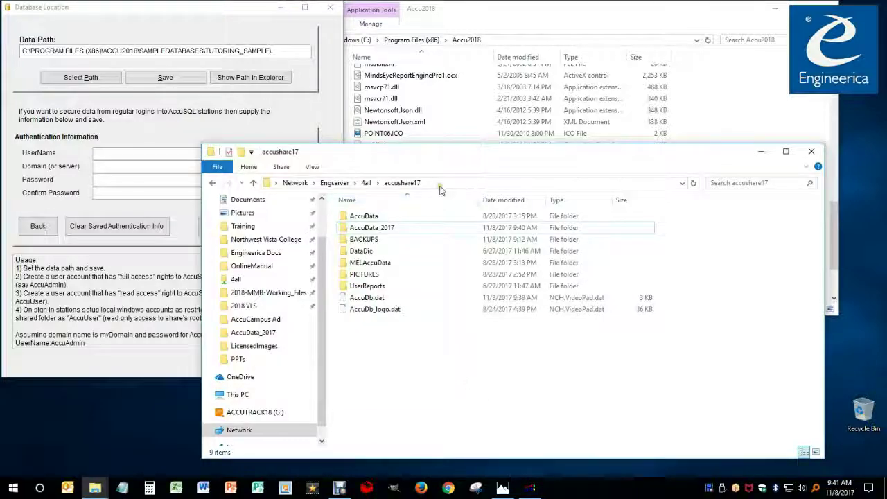
double_click(372, 228)
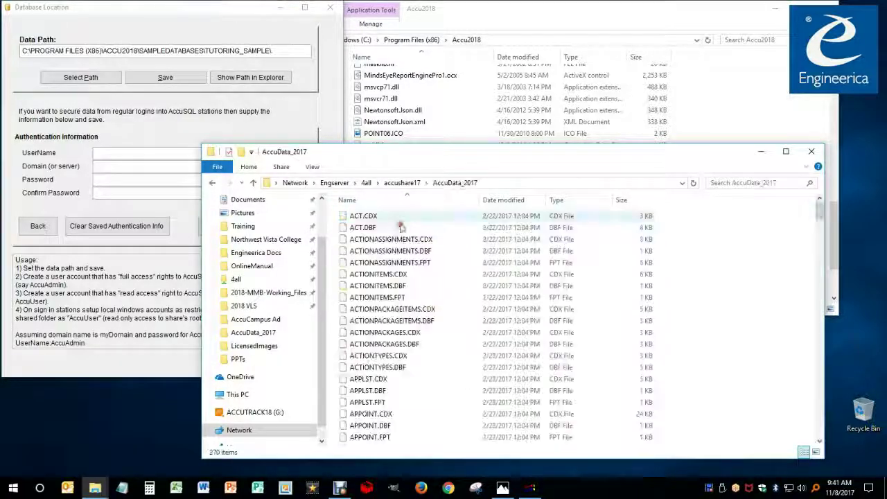
left_click(492, 183)
right_click(416, 183)
left_click(425, 221)
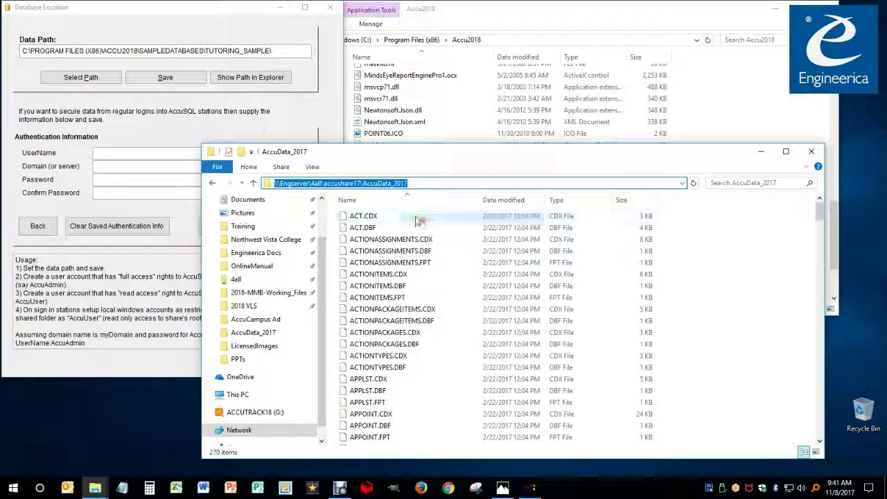
Replace the Data Path with \\Engserver\4all\accushare17\AccuData_2017, save it, and close Database Location
left_click(299, 68)
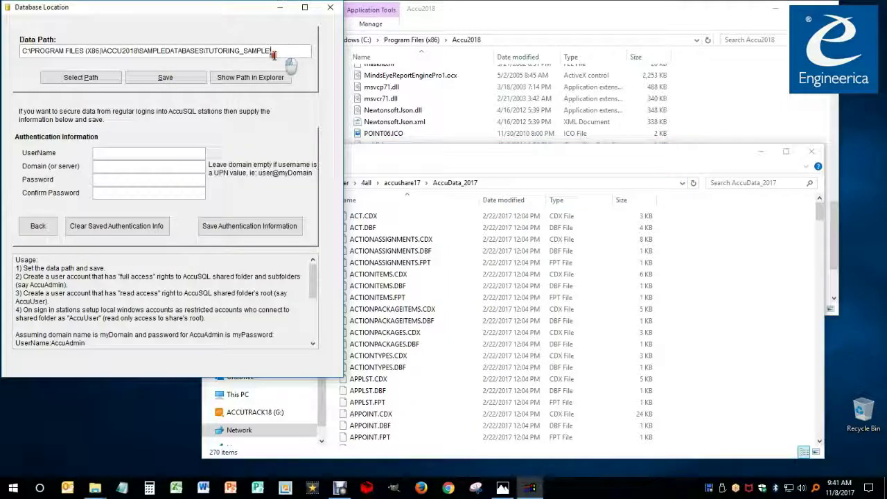
left_click_drag(277, 51, 8, 55)
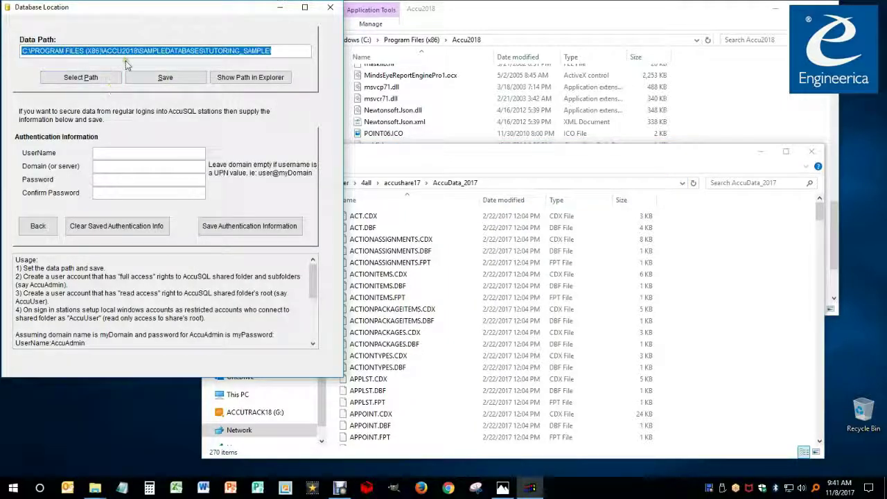
key("ctrl+v")
left_click(166, 79)
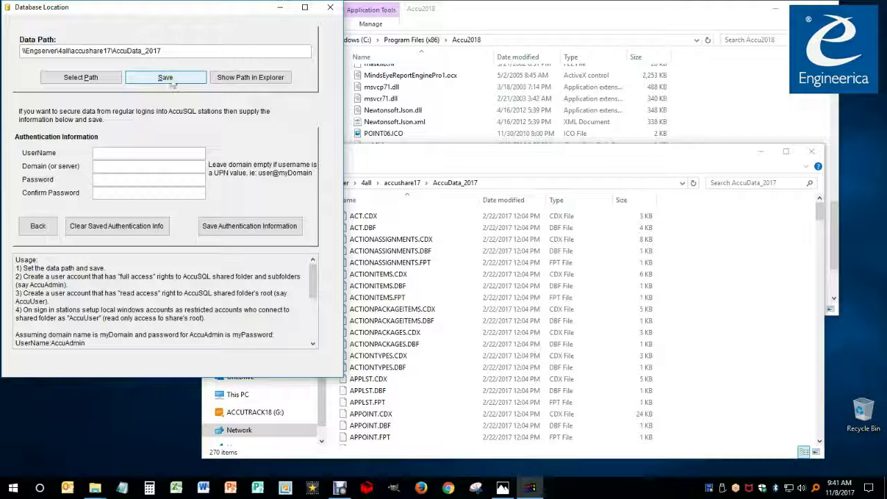
left_click(185, 82)
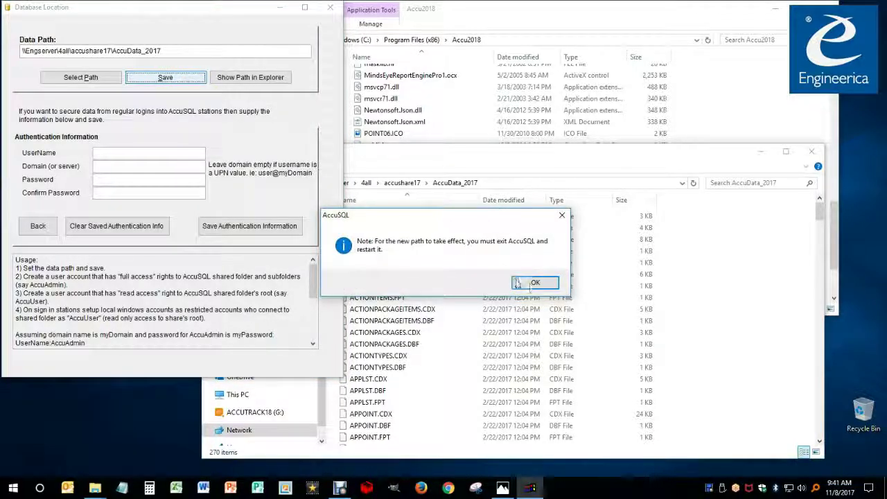
left_click(533, 283)
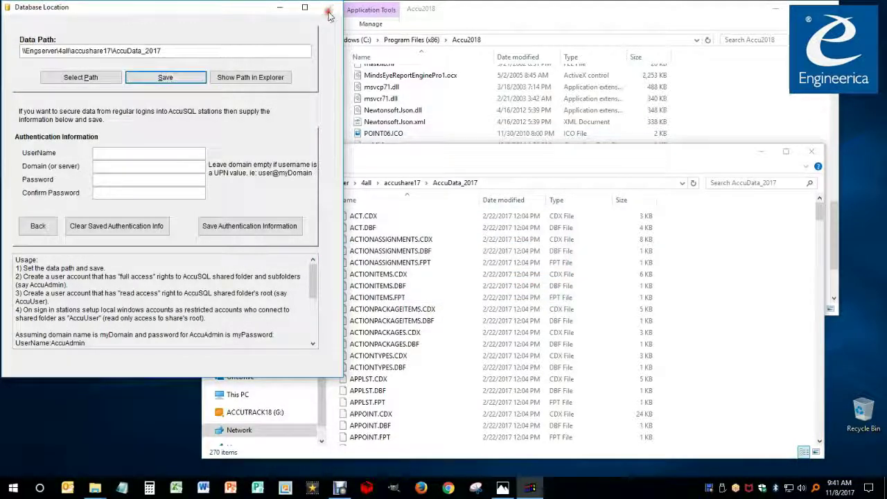
left_click(329, 13)
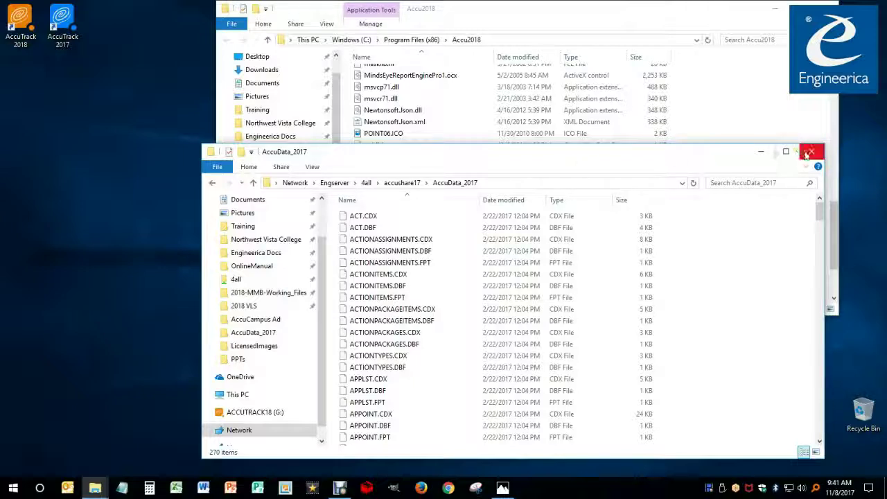
Launch AccuTrack 2018, close both Explorer windows, and accept the 17.0.0 to 18.0.0 data upgrade
double_click(20, 20)
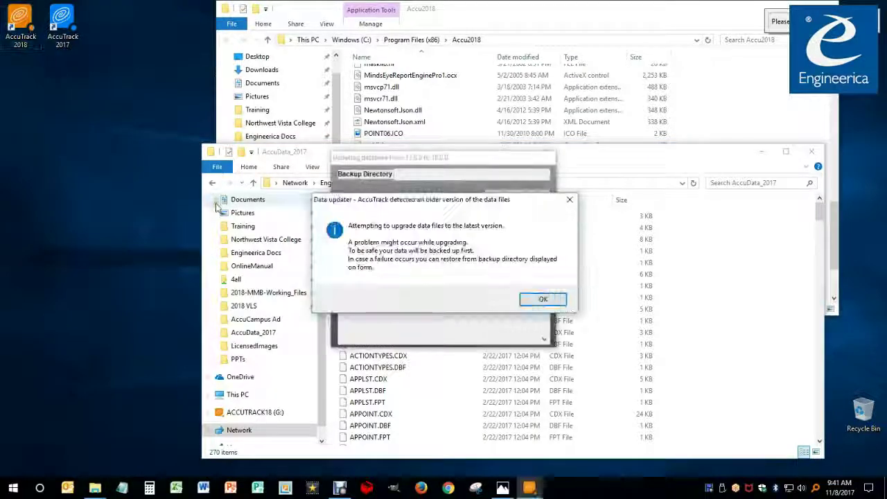
left_click(811, 151)
left_click(824, 6)
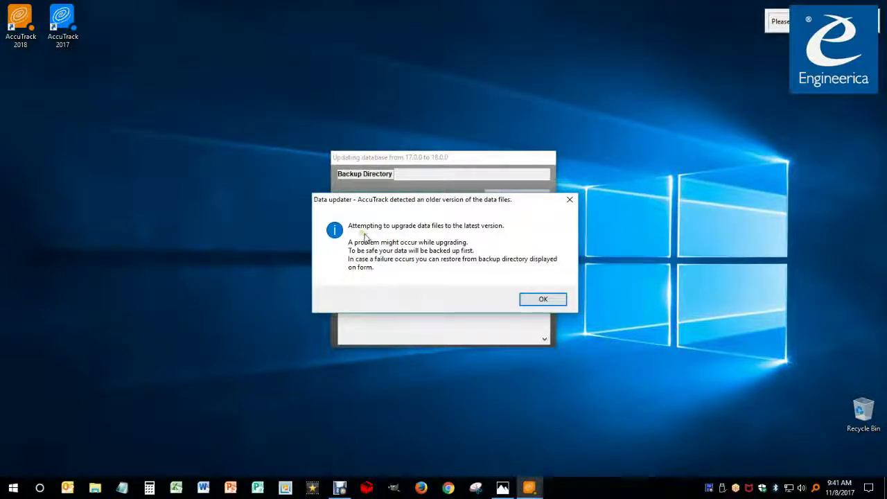
left_click(541, 301)
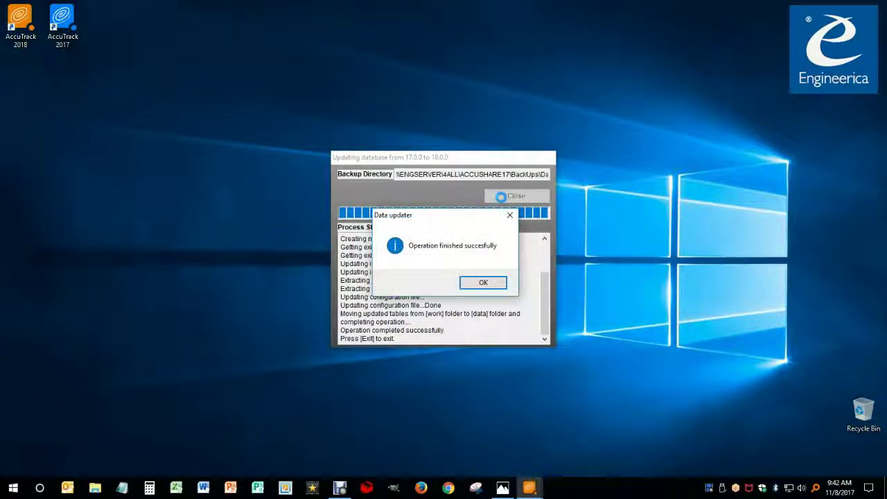
left_click(489, 283)
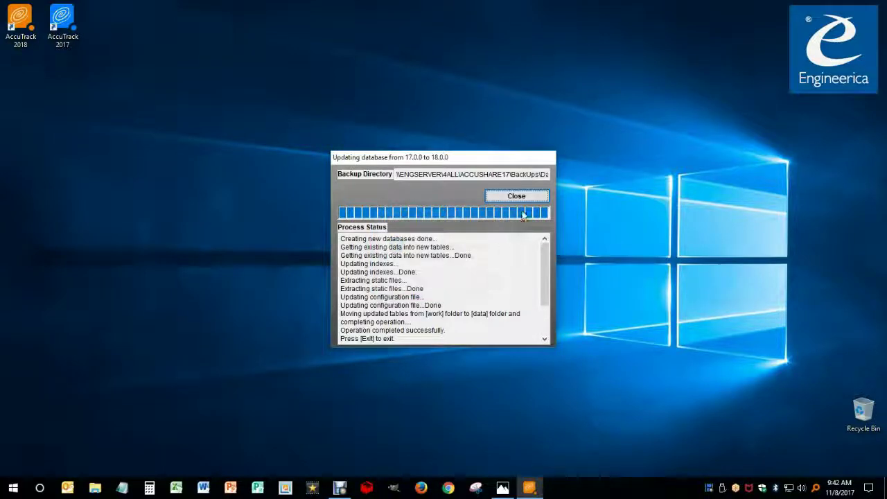
Close the database updater, relaunch AccuTrack 2018 and dismiss the startup tips
left_click(516, 197)
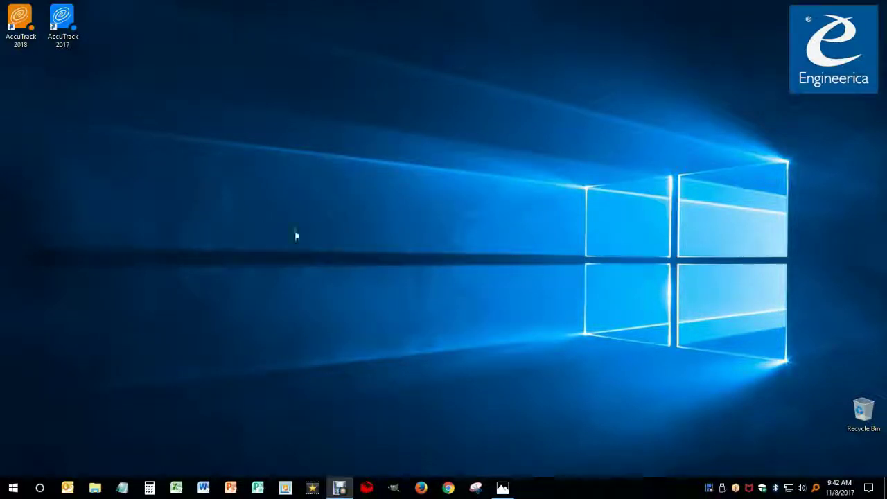
double_click(23, 26)
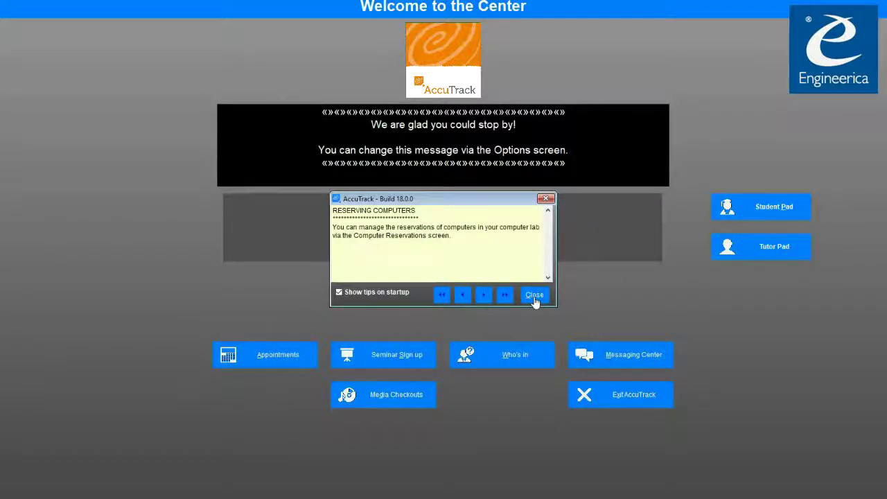
left_click(534, 296)
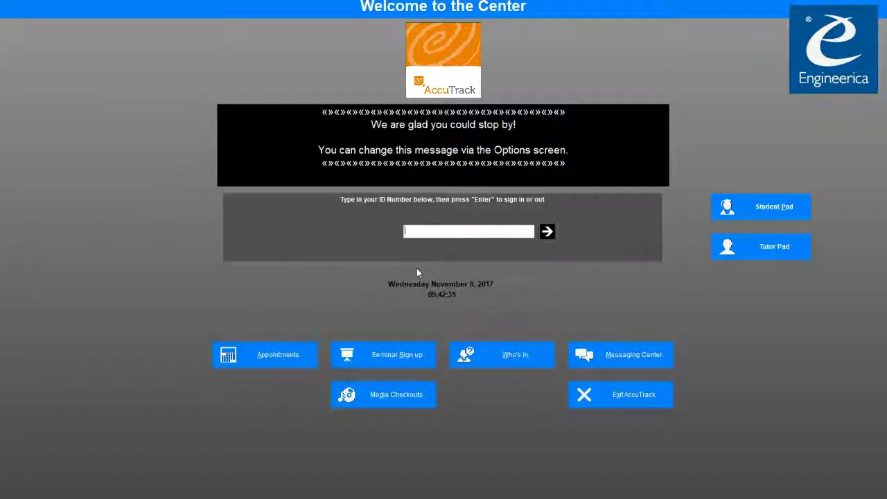
Sign in with the administrator ID number and password to reach System Administration
type("123456")
key("Return")
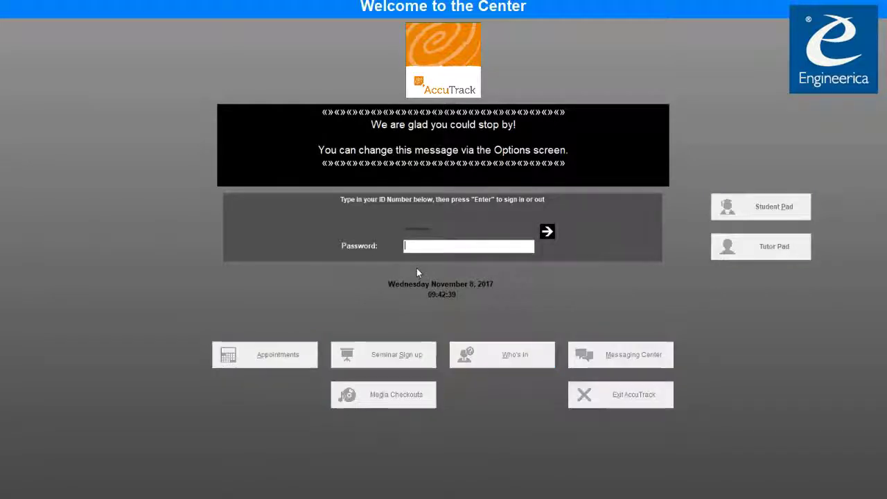
type("1")
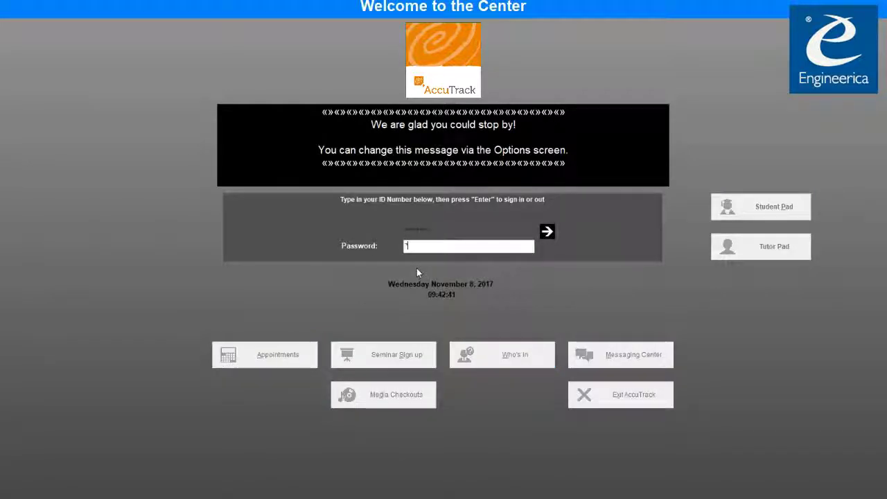
key("Return")
key("alt+F4")
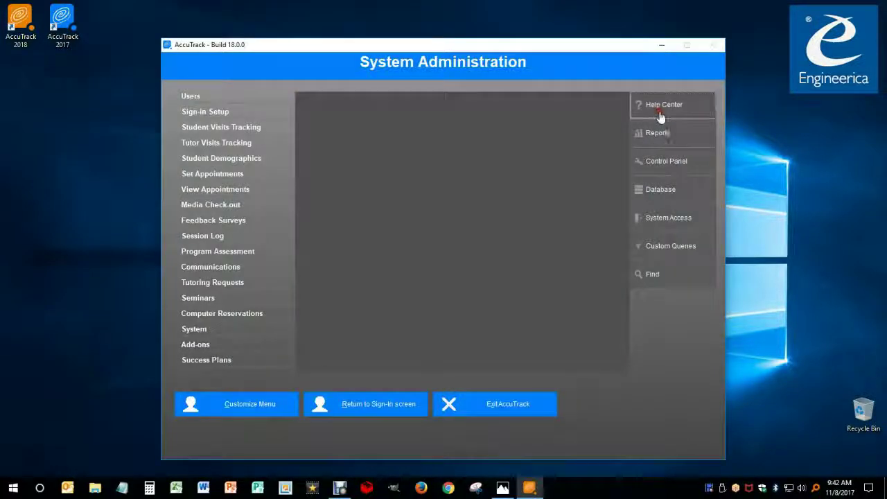
View Help Center licensing info: Unlimited subscription, support until August 11, 2018
left_click(660, 116)
left_click(436, 211)
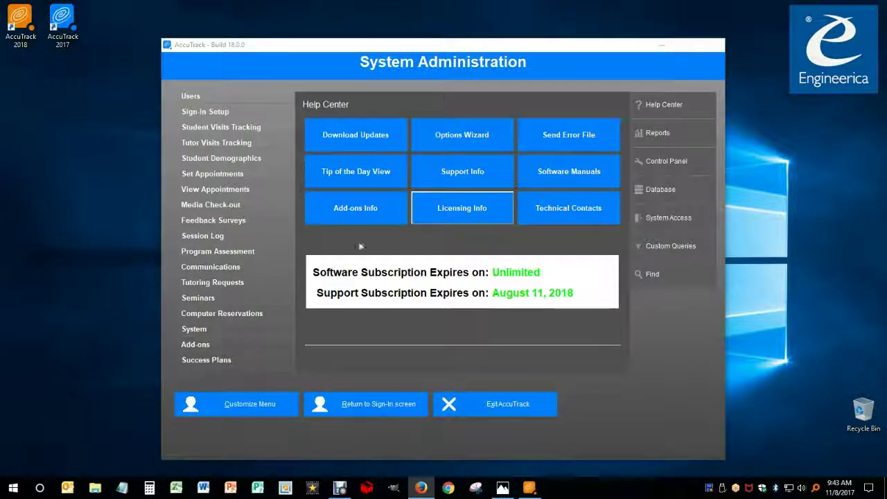
right_click(26, 28)
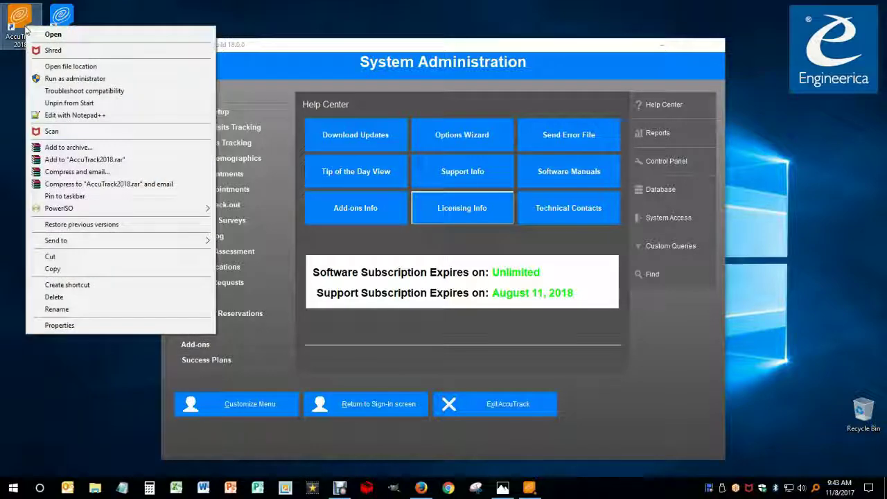
Run setdatapath.exe from the AccuTrack 2018 install folder and continue past the Native data mode page
left_click(72, 67)
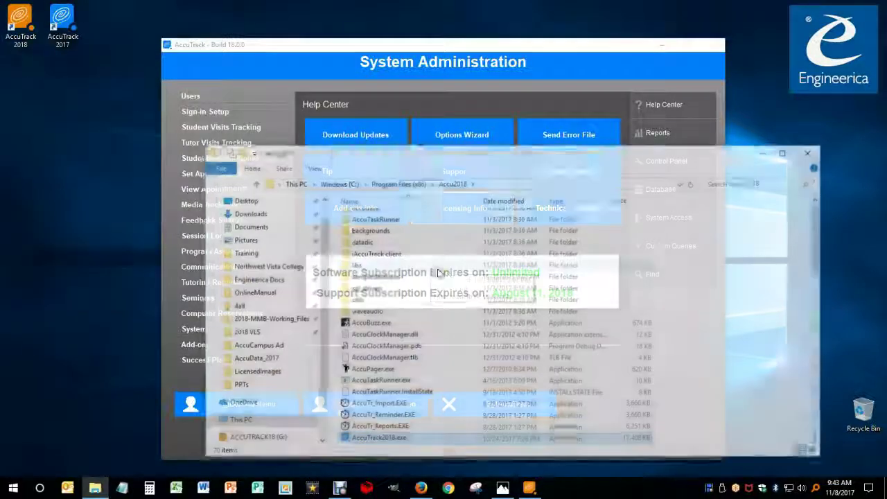
scroll(400, 416, "down", 6)
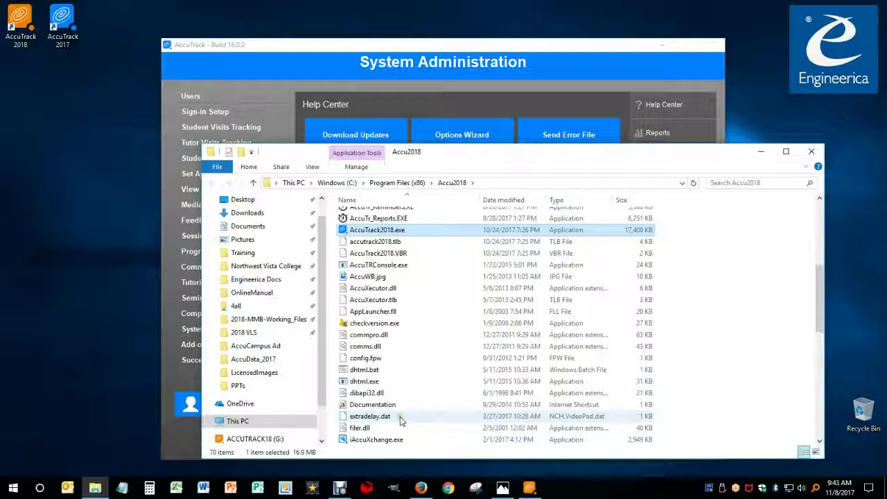
scroll(400, 417, "down", 15)
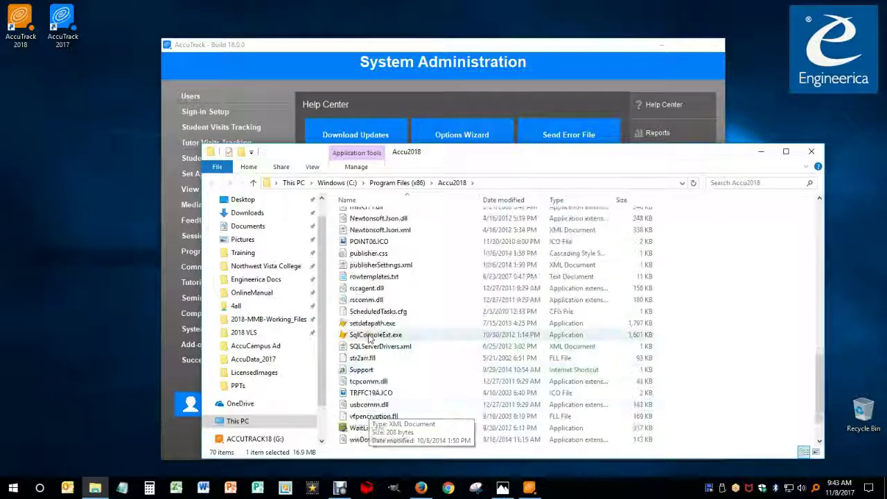
right_click(368, 323)
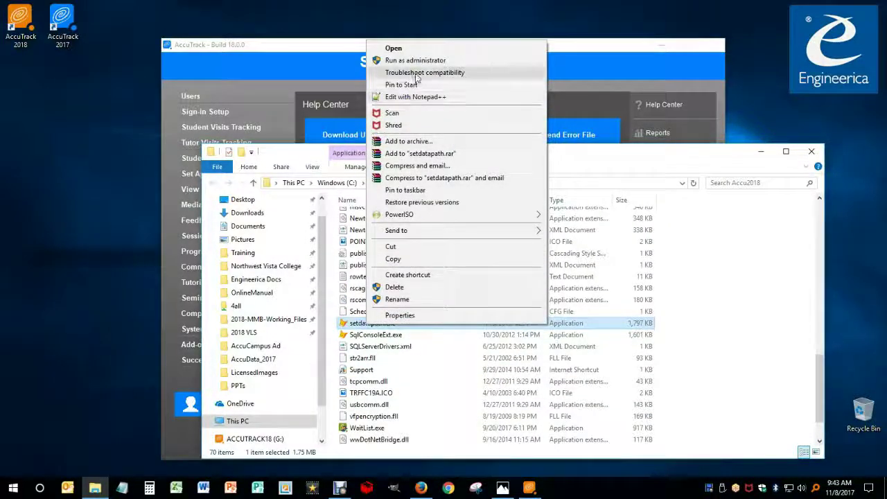
double_click(361, 326)
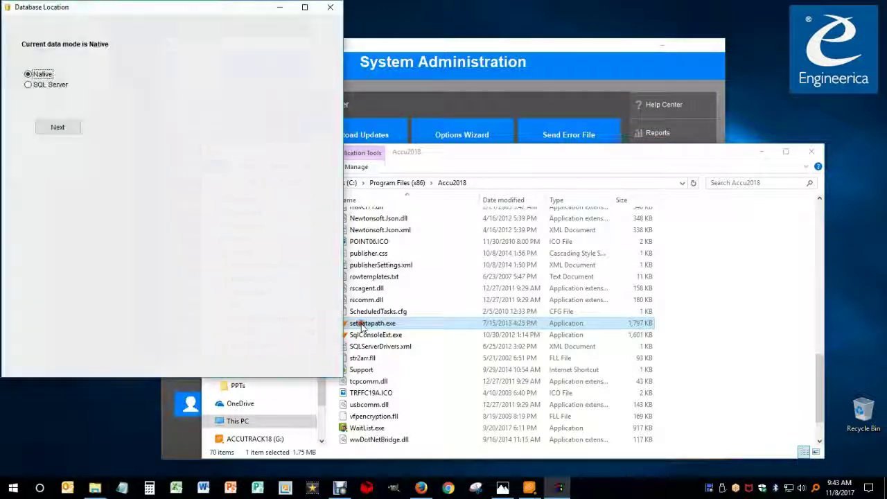
left_click(52, 129)
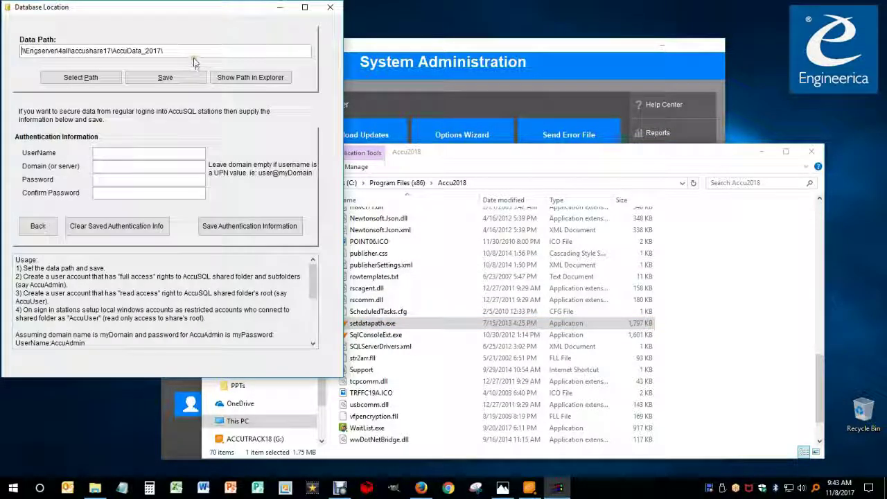
Confirm dataversion.inf in the shared AccuData_2017 folder reads AccuSQL2017 18.0.0, then close Notepad
left_click(244, 78)
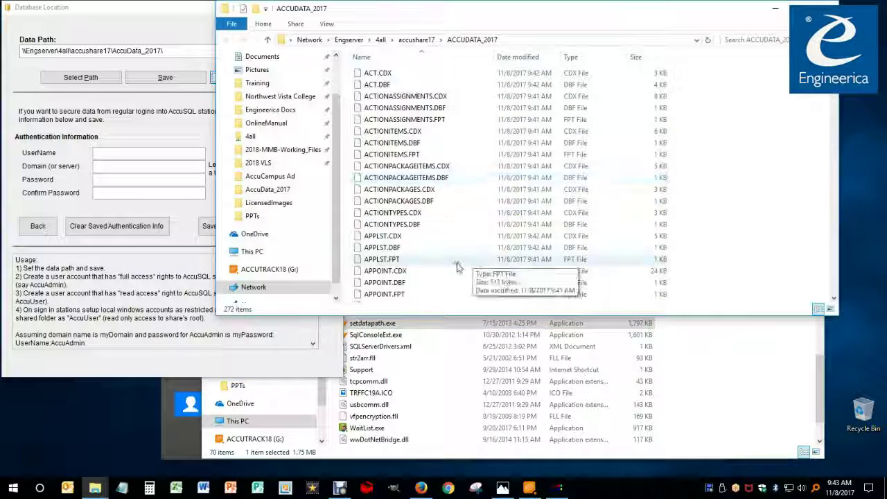
left_click(415, 108)
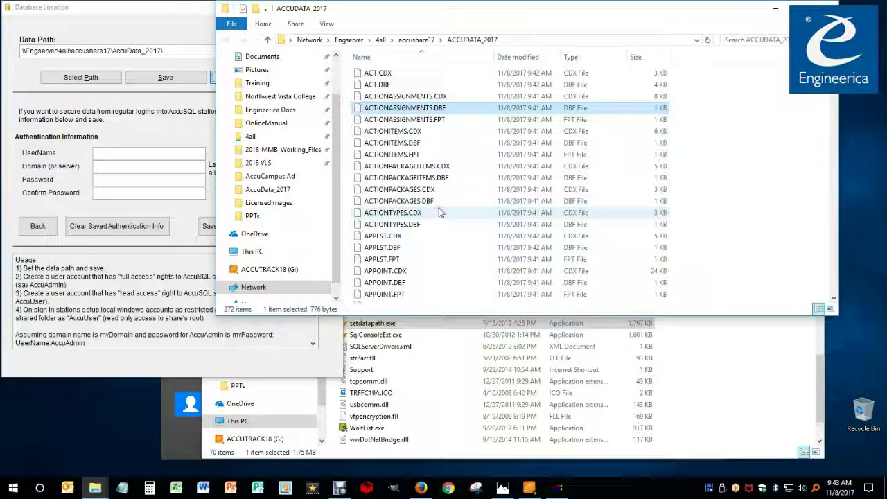
scroll(438, 212, "down", 7)
scroll(381, 188, "up", 4)
left_click(379, 175)
key("d")
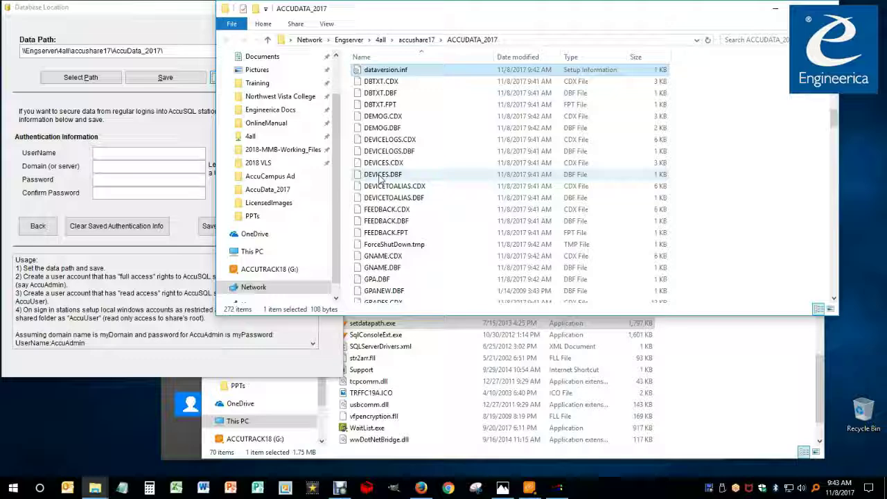
double_click(389, 71)
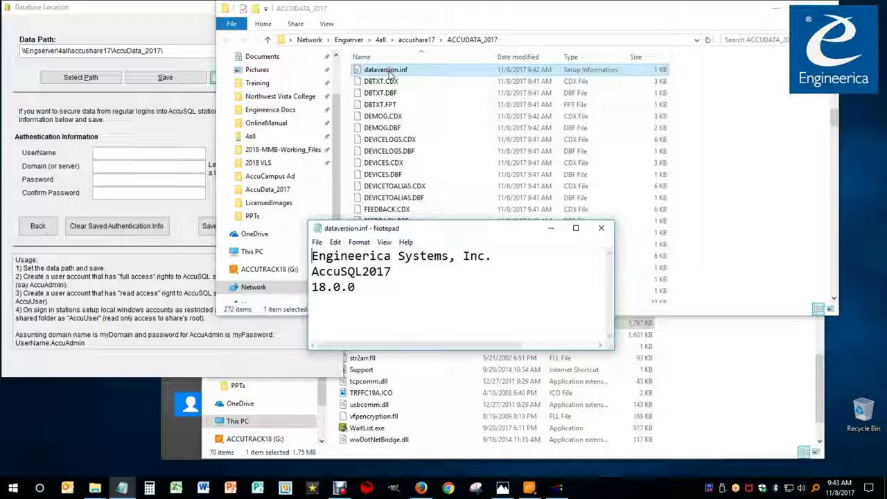
key("alt+F4")
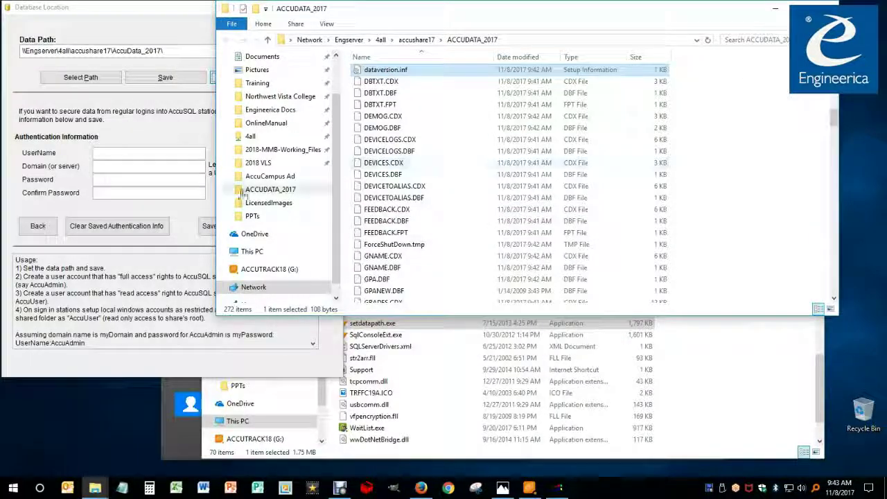
left_click(176, 142)
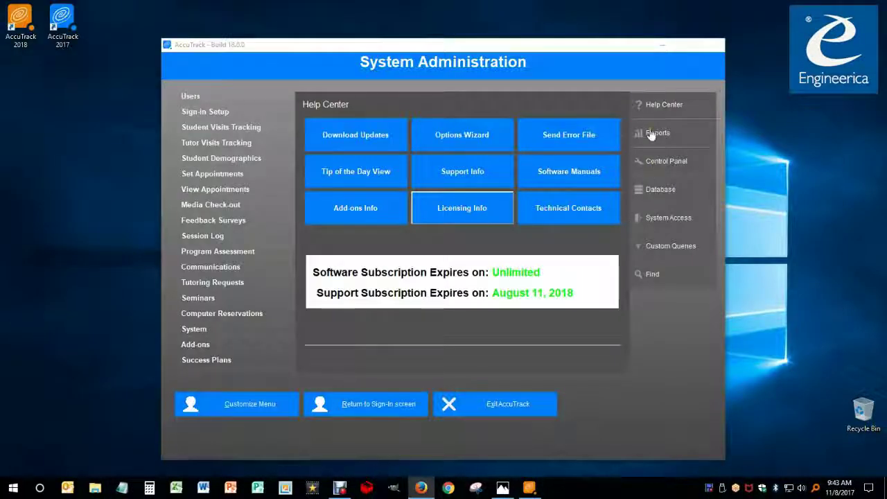
Check AccuTrack's Database Location points to shared AccuData_2017, with dataversion.inf at 18.0.0
left_click(660, 195)
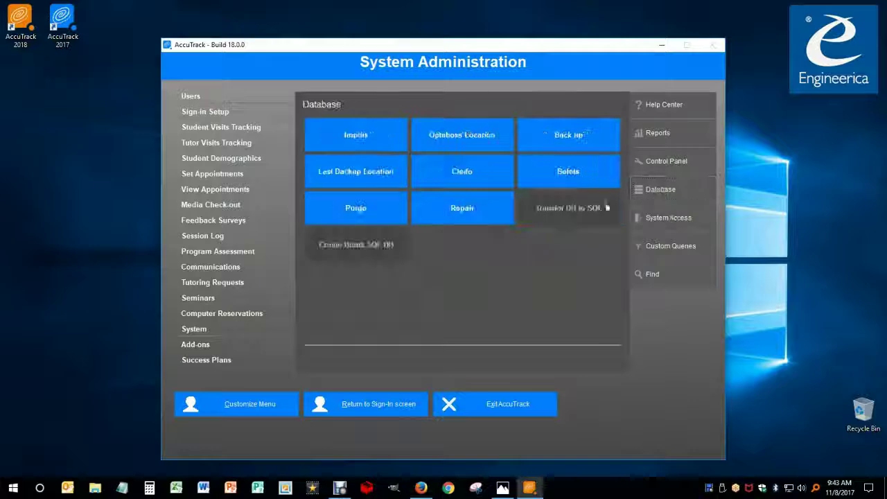
left_click(455, 142)
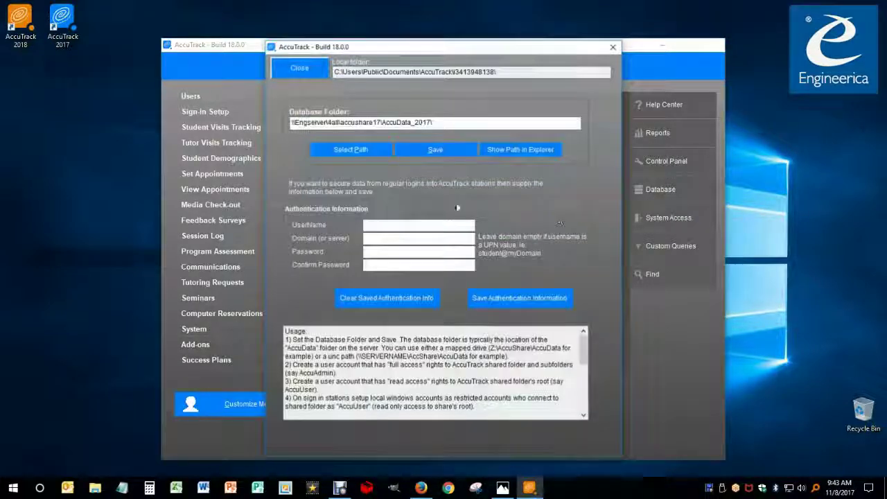
left_click(519, 149)
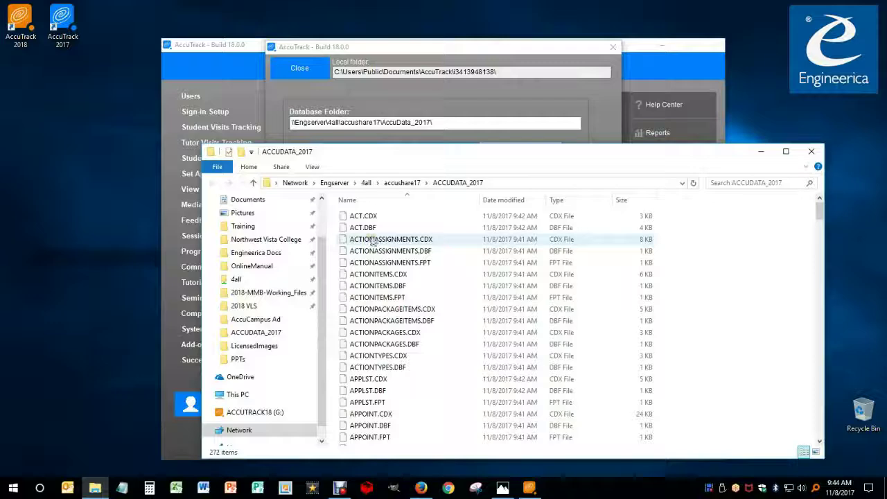
left_click(374, 238)
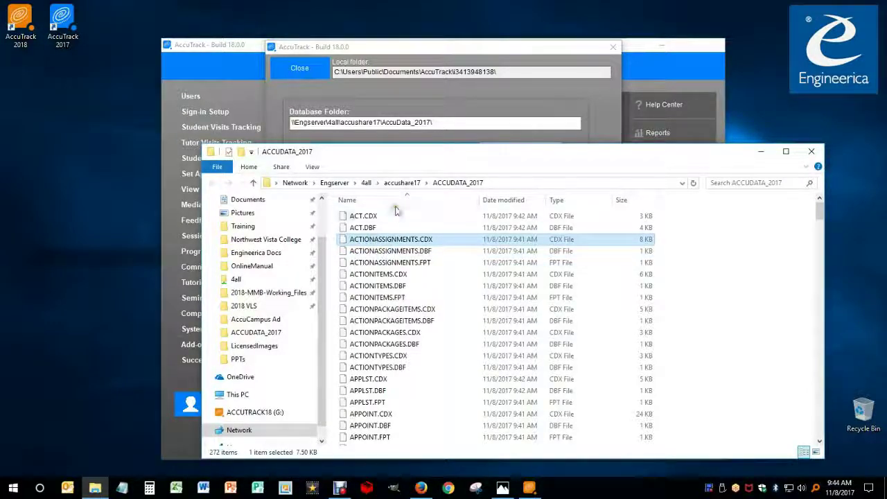
key("d")
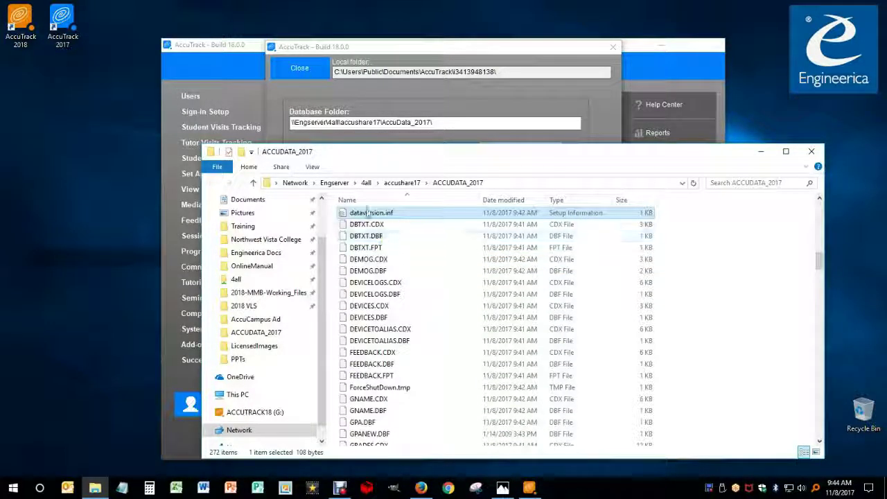
double_click(367, 215)
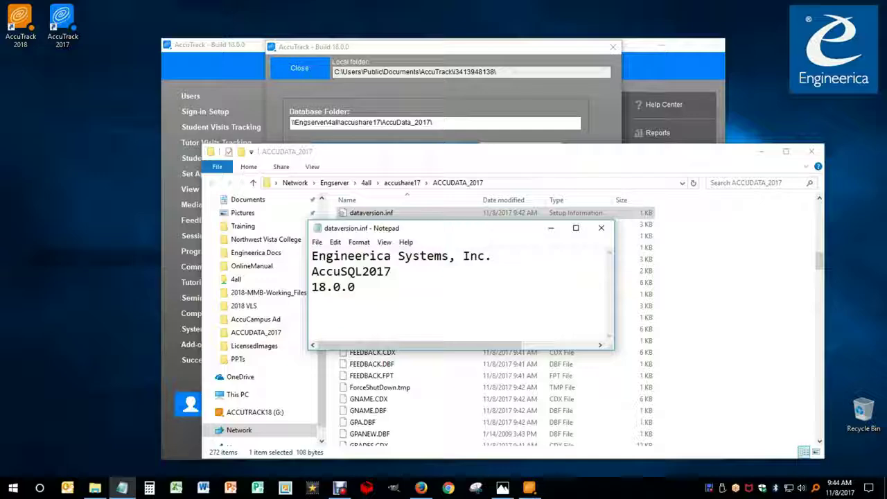
left_click(601, 228)
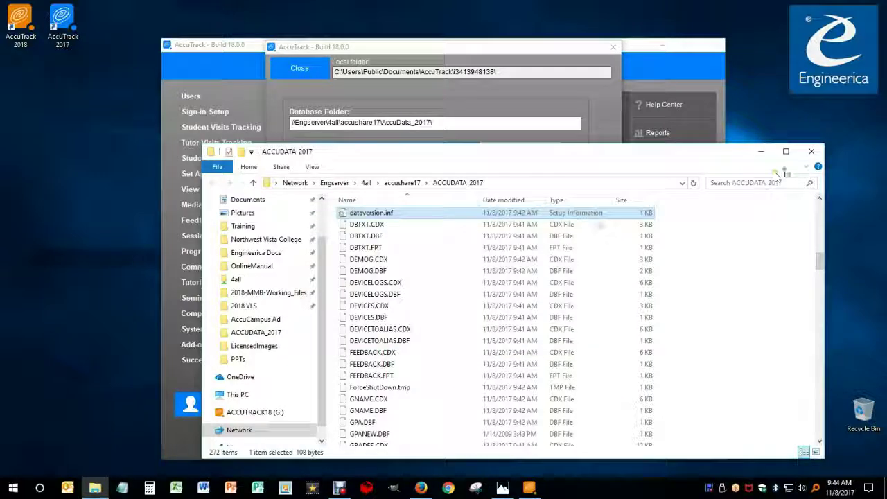
left_click(812, 152)
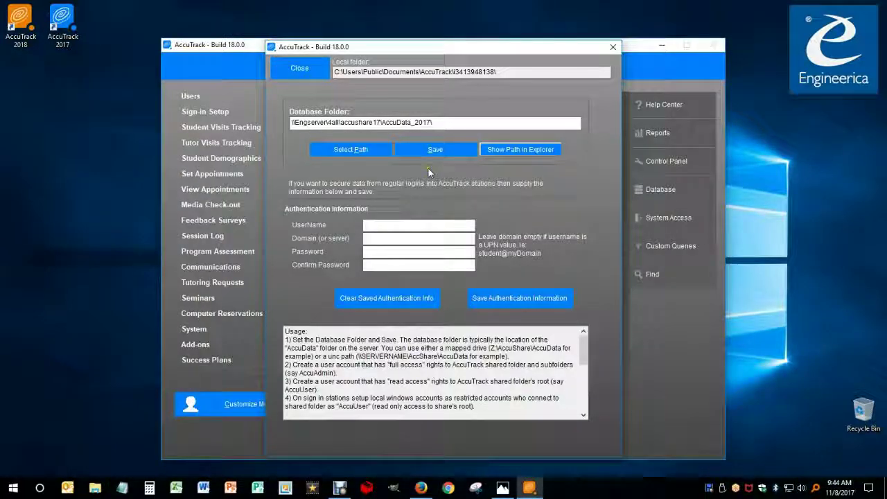